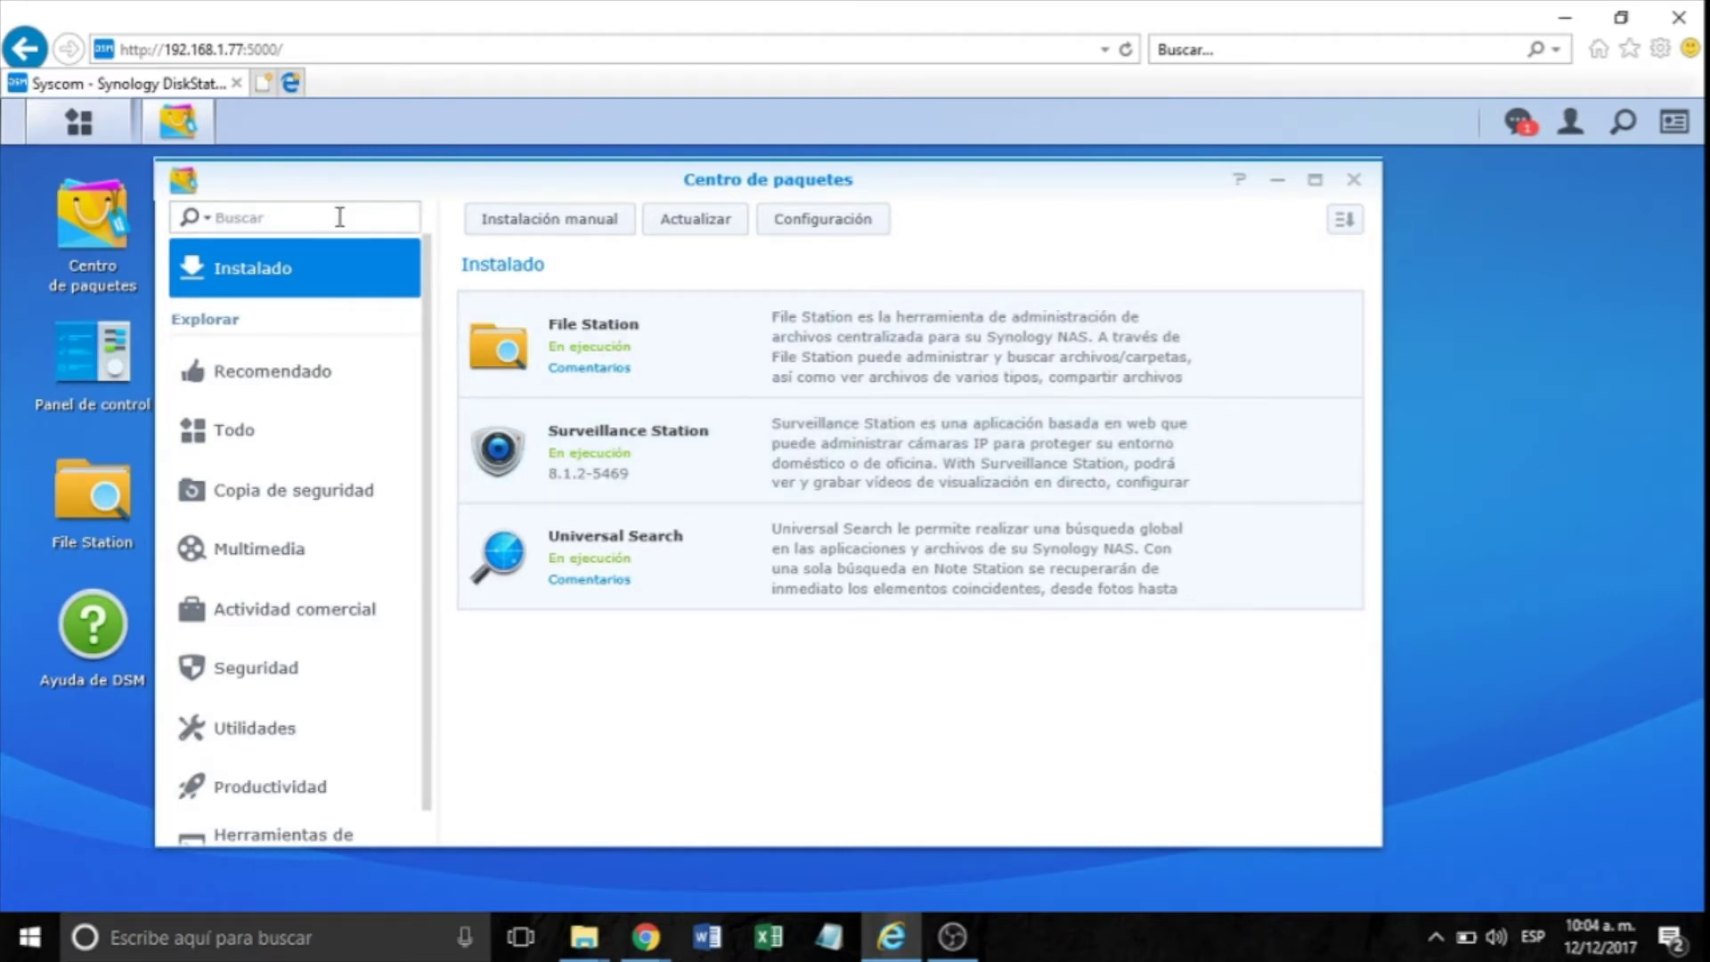
Close Package Center, launch Surveillance Station from the Main Menu and open its Cámara IP manager.
left_click(1353, 181)
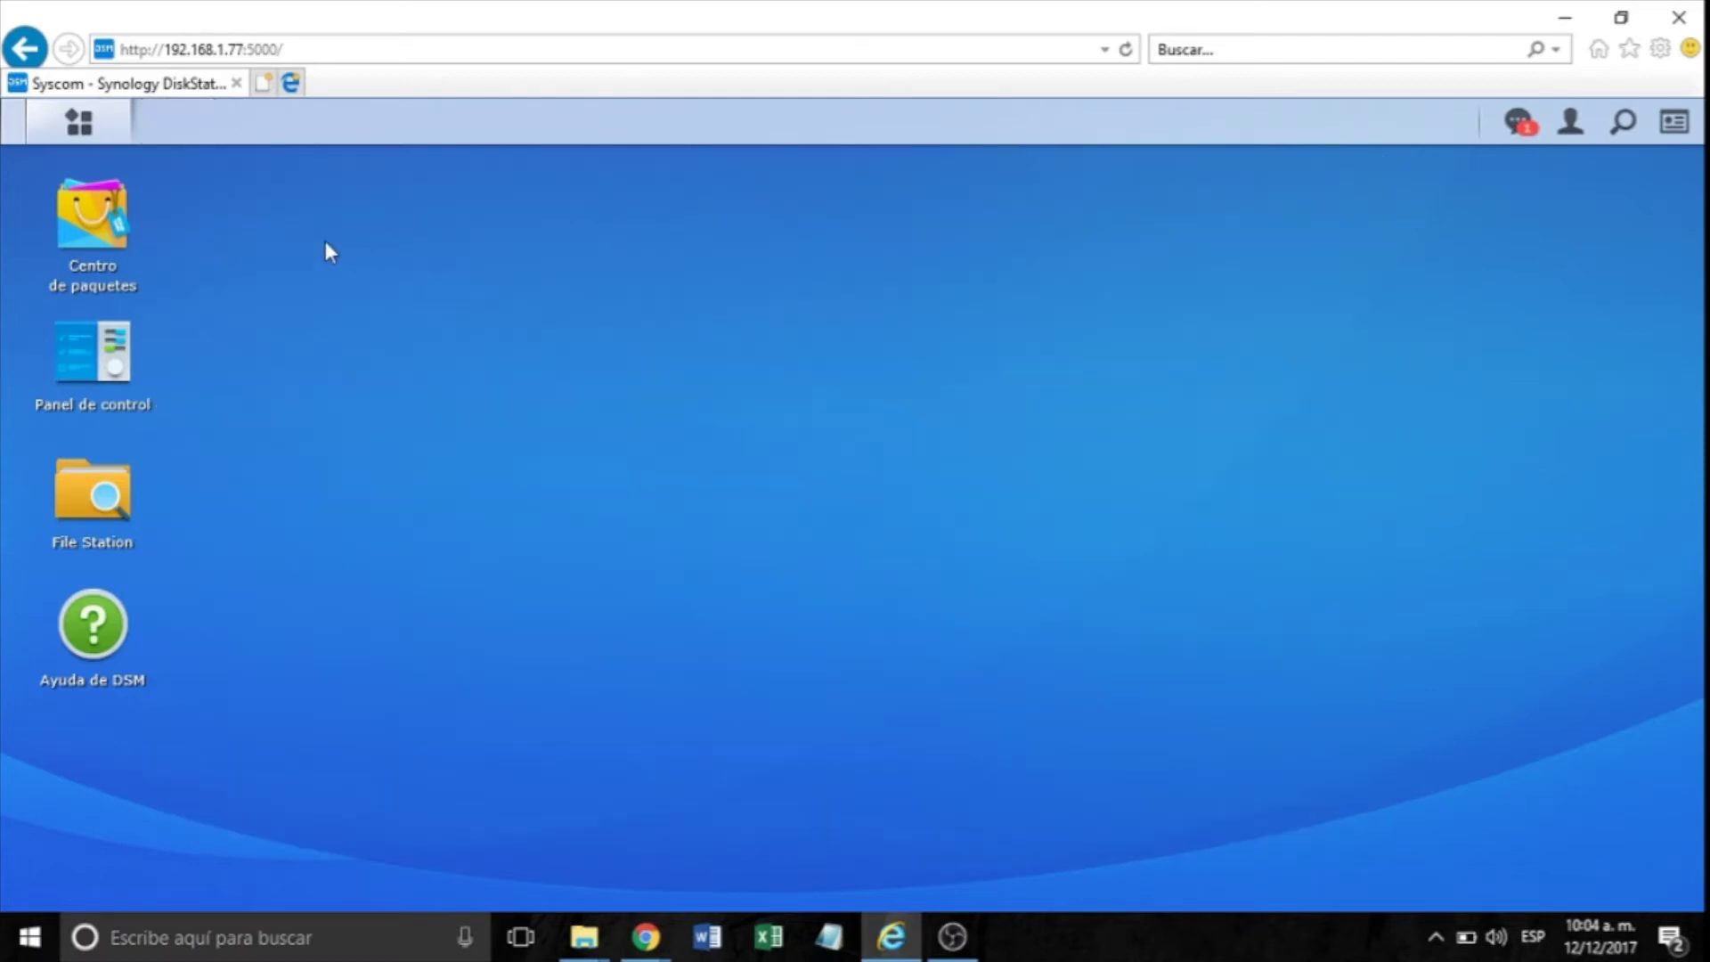
left_click(79, 122)
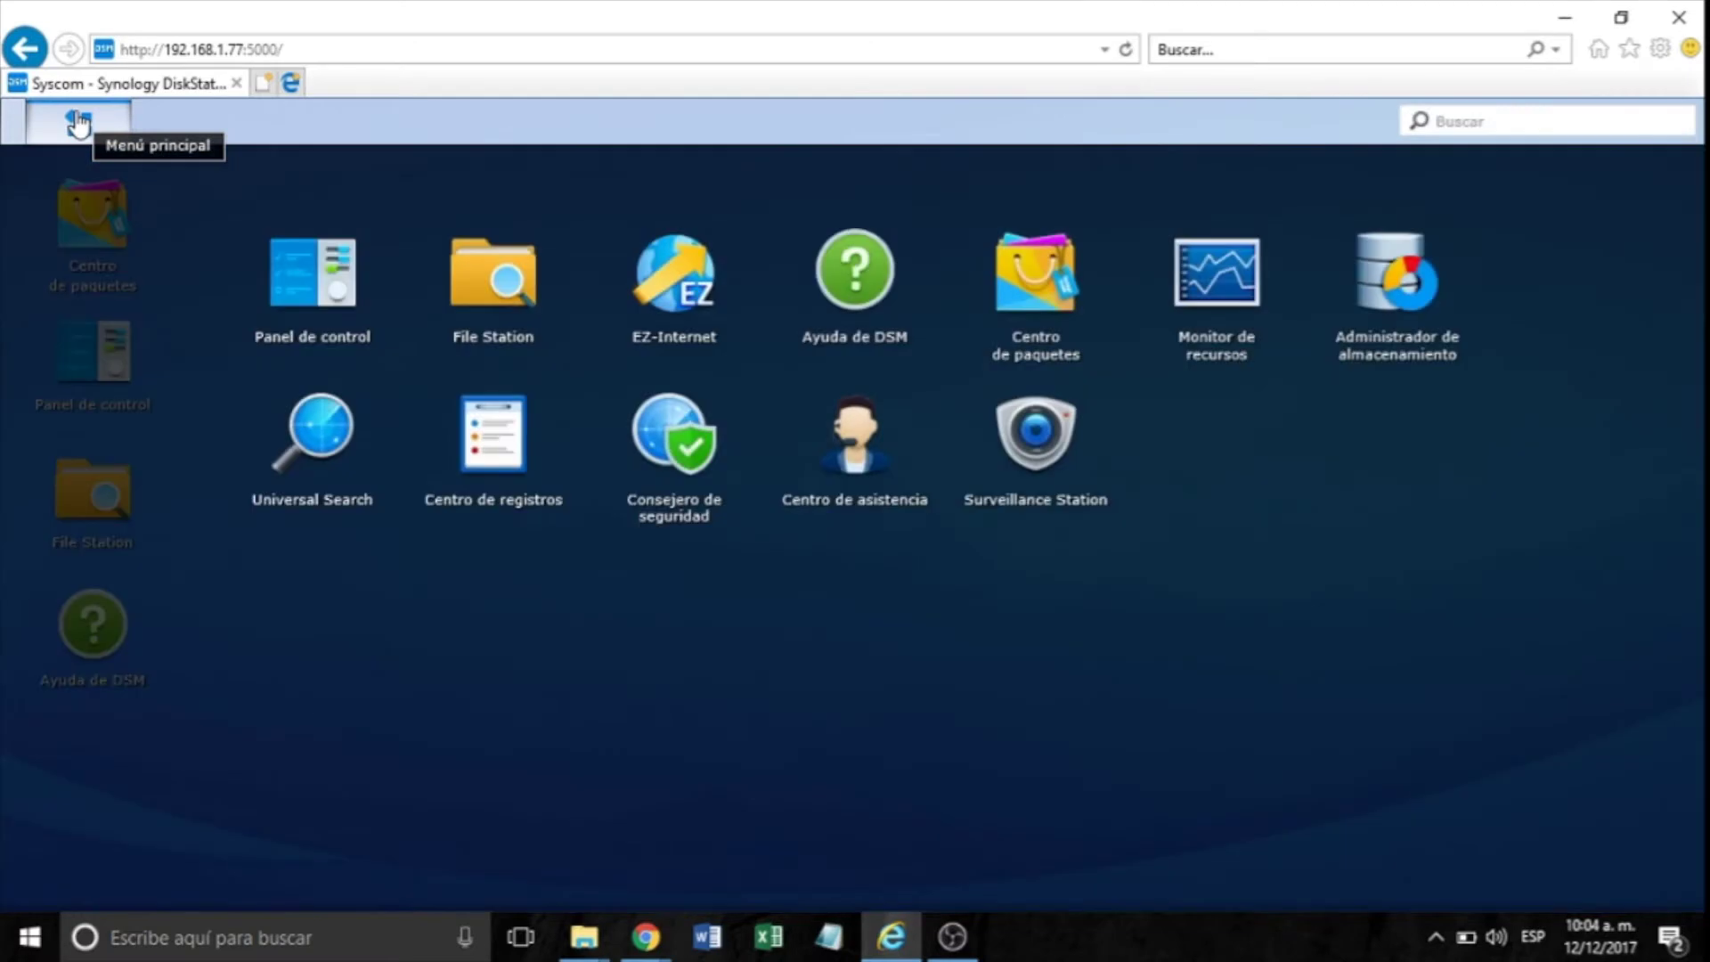
left_click(1037, 453)
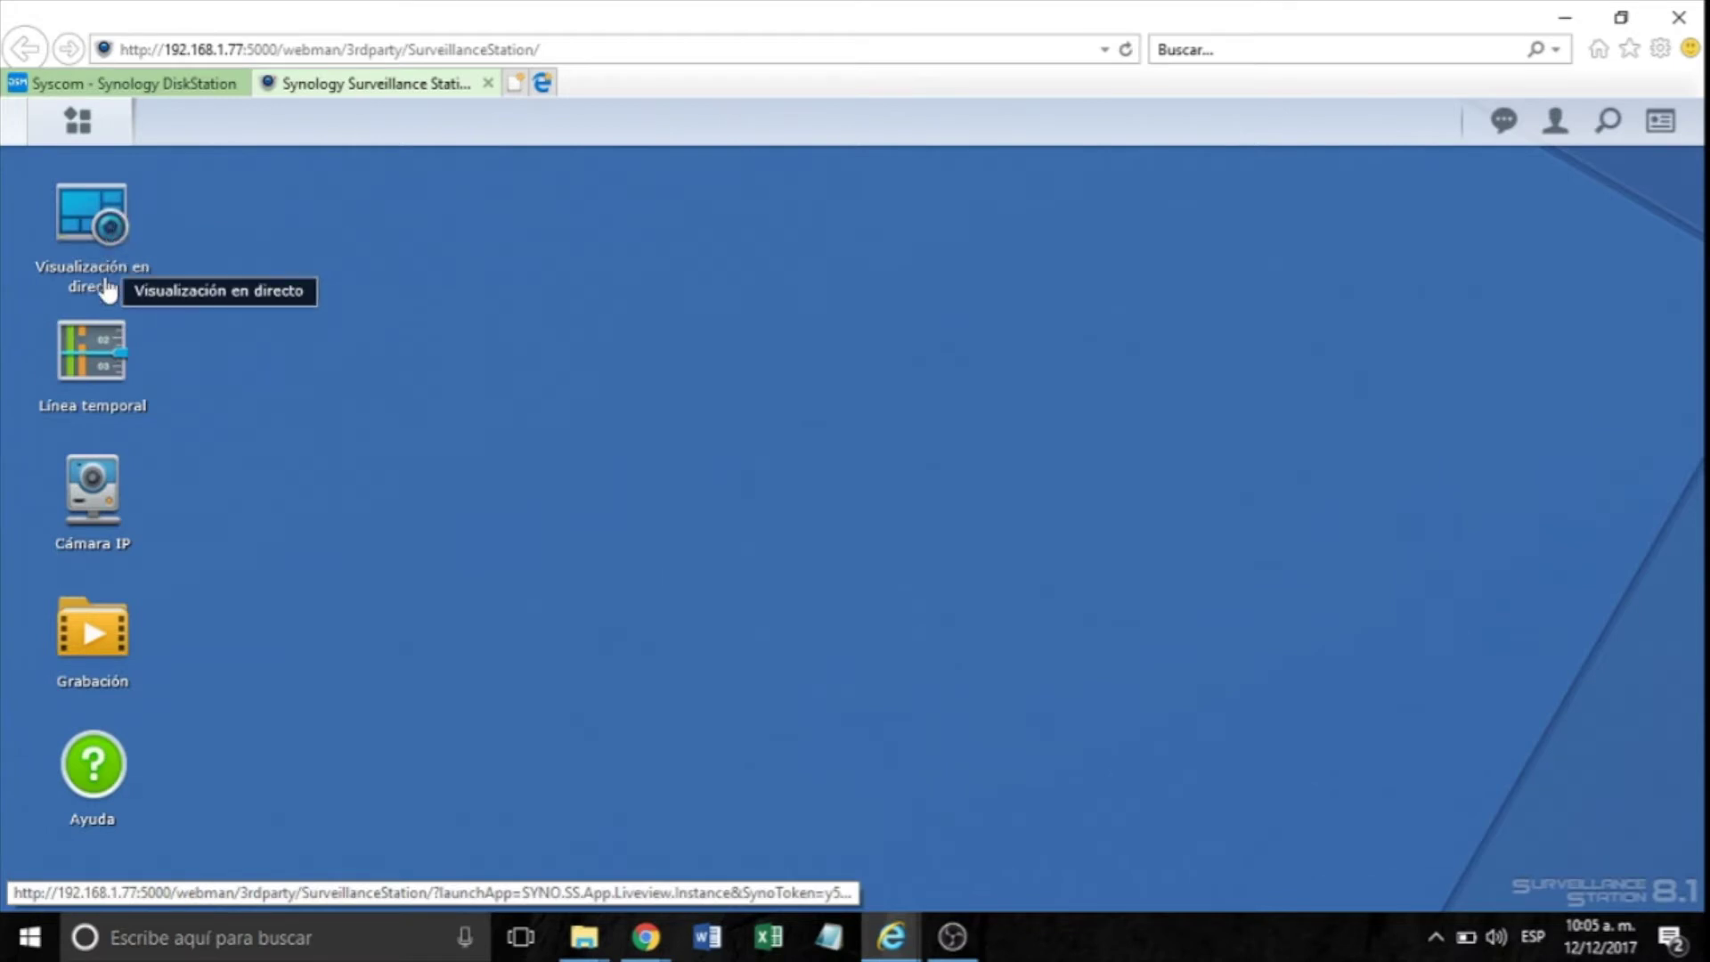
left_click(93, 495)
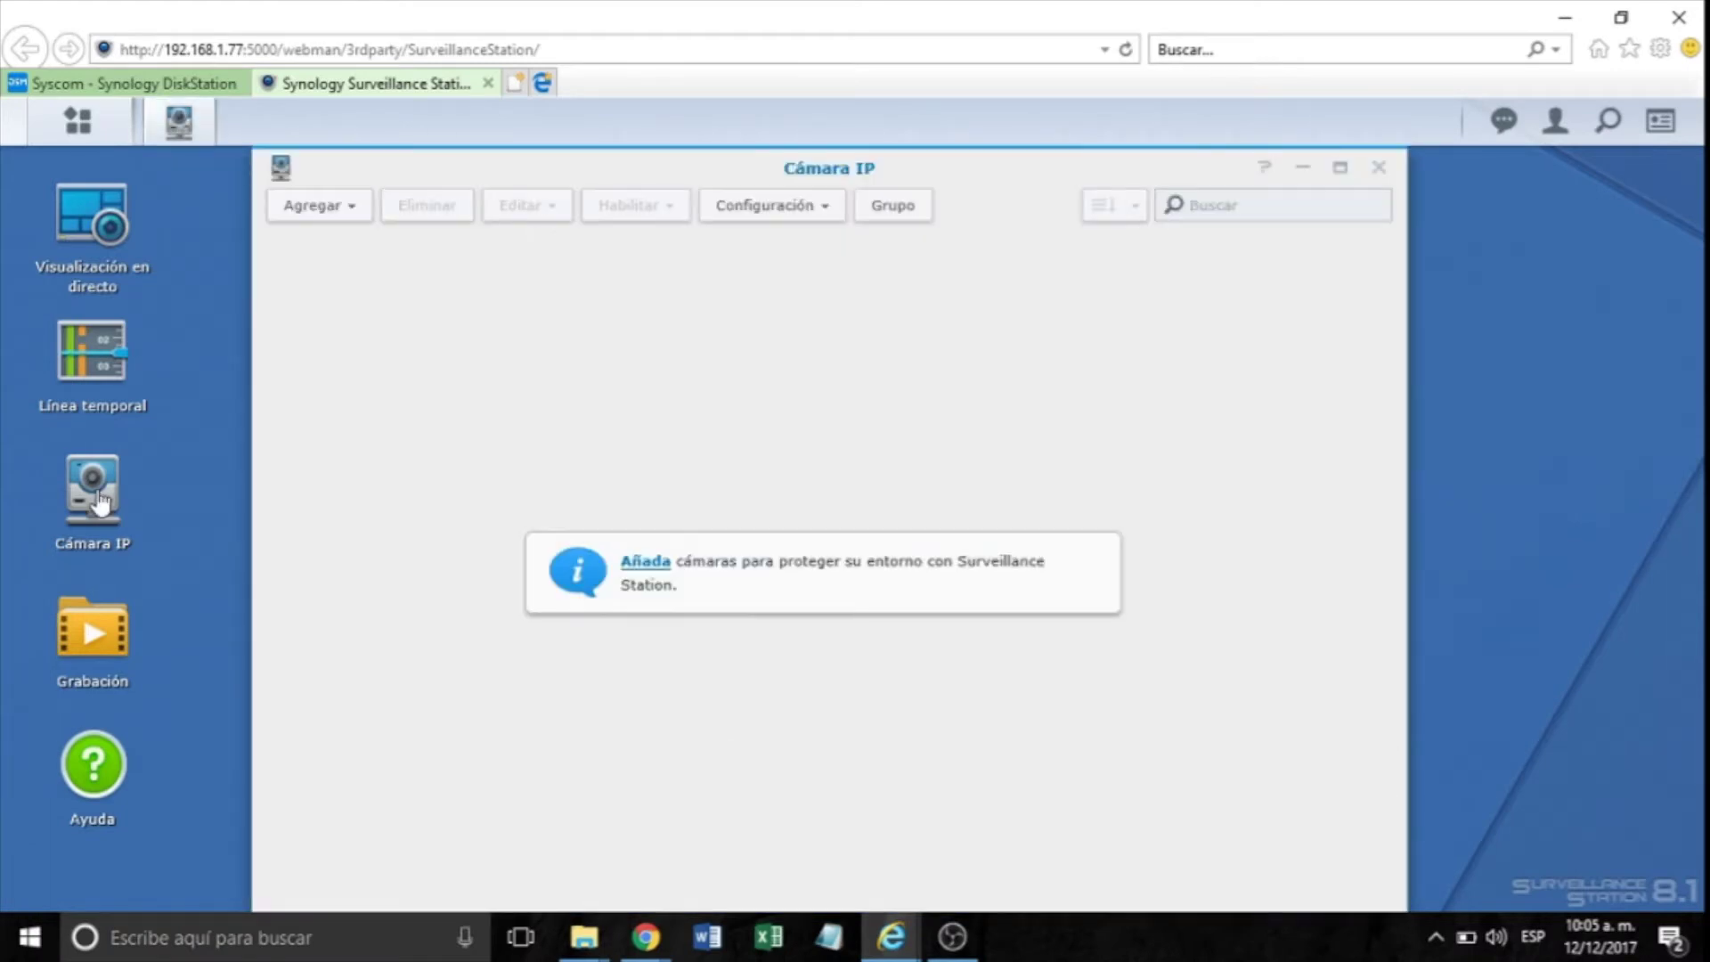
Start the Añadir lote camera wizard with Configuración rápida and continue to Interfaz de cámara.
left_click(355, 213)
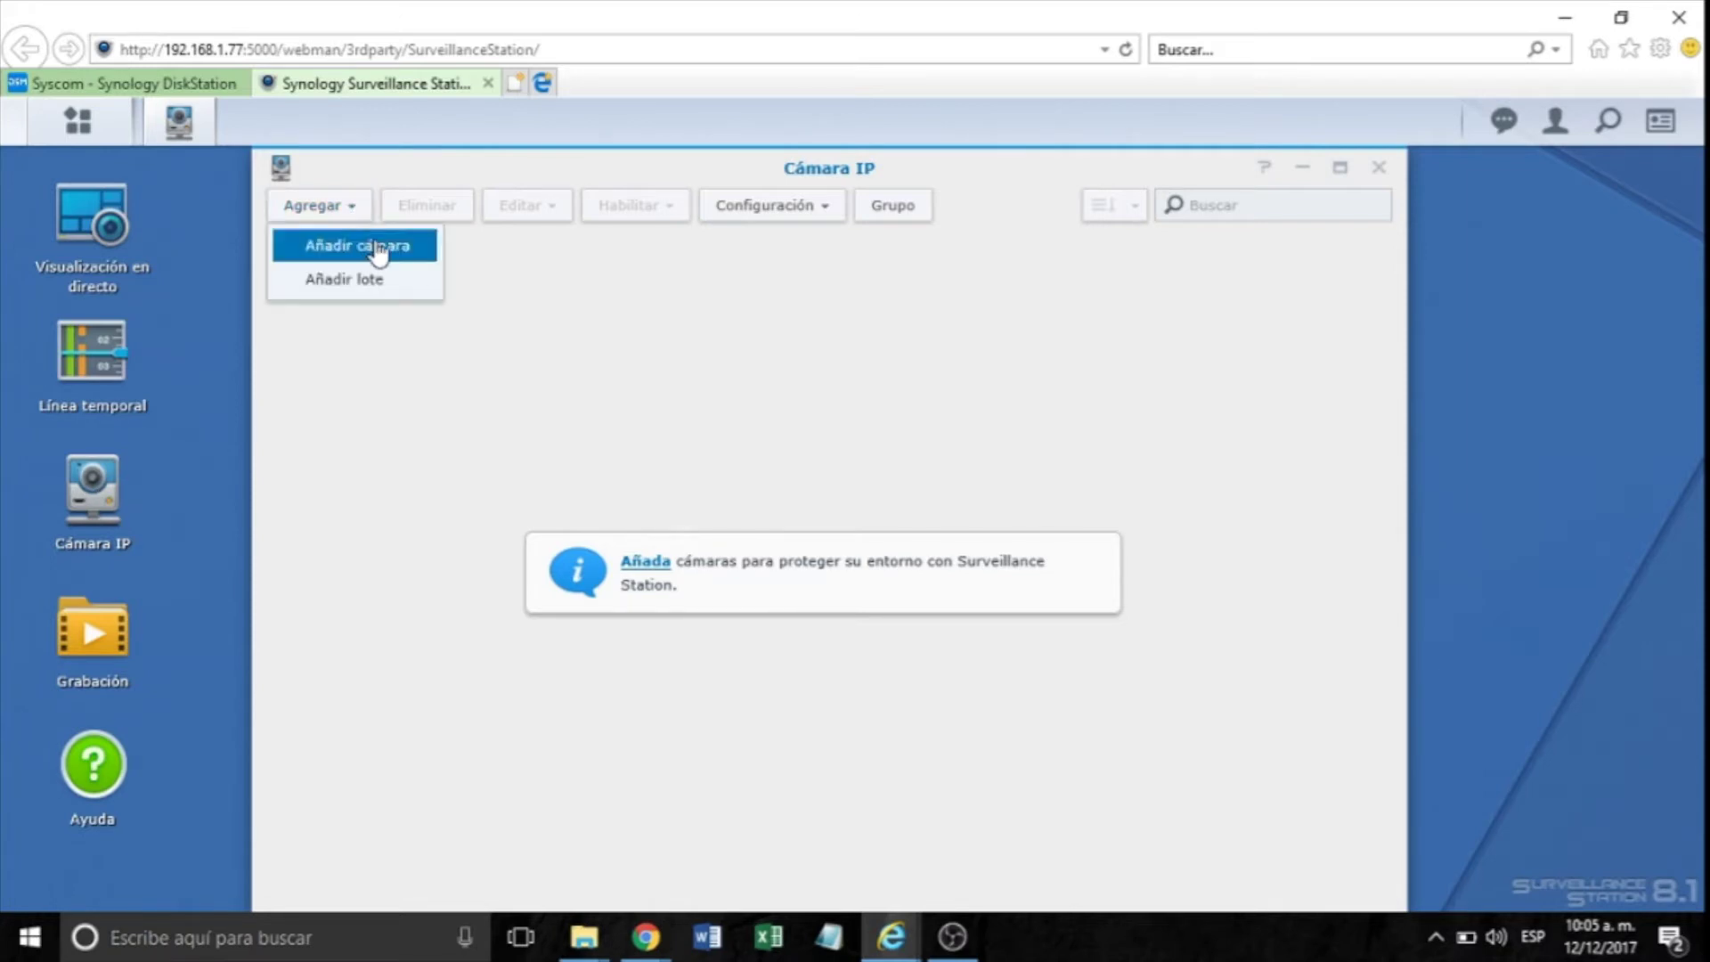
left_click(311, 280)
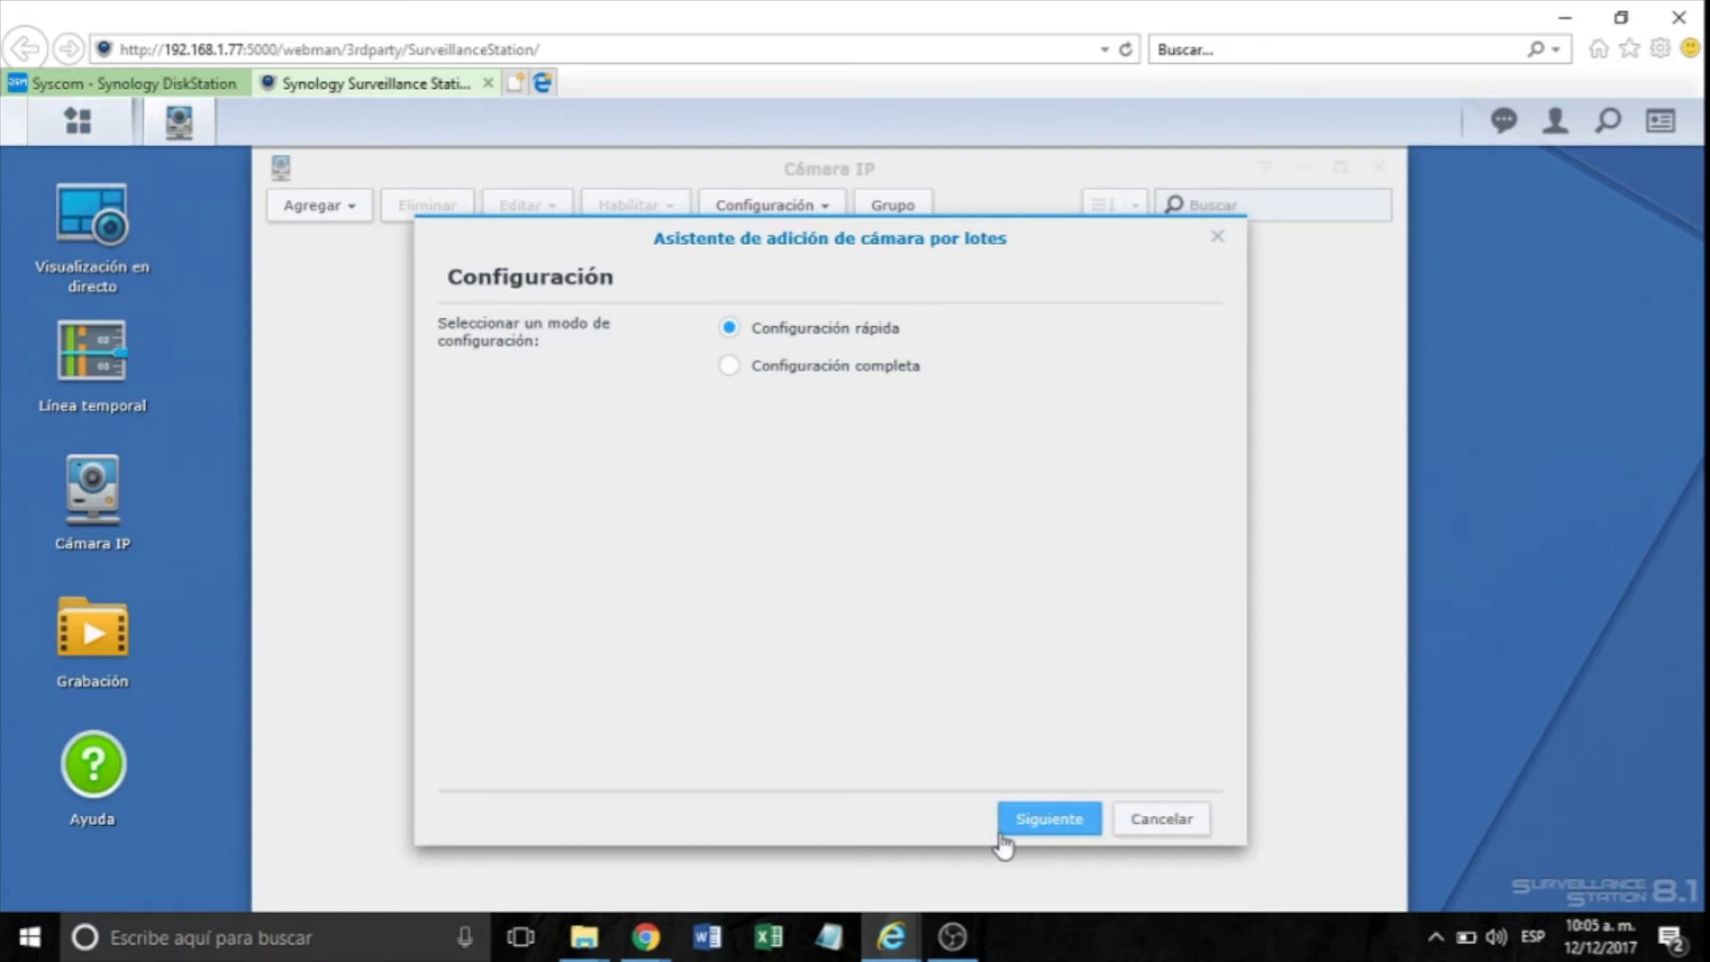
left_click(1044, 831)
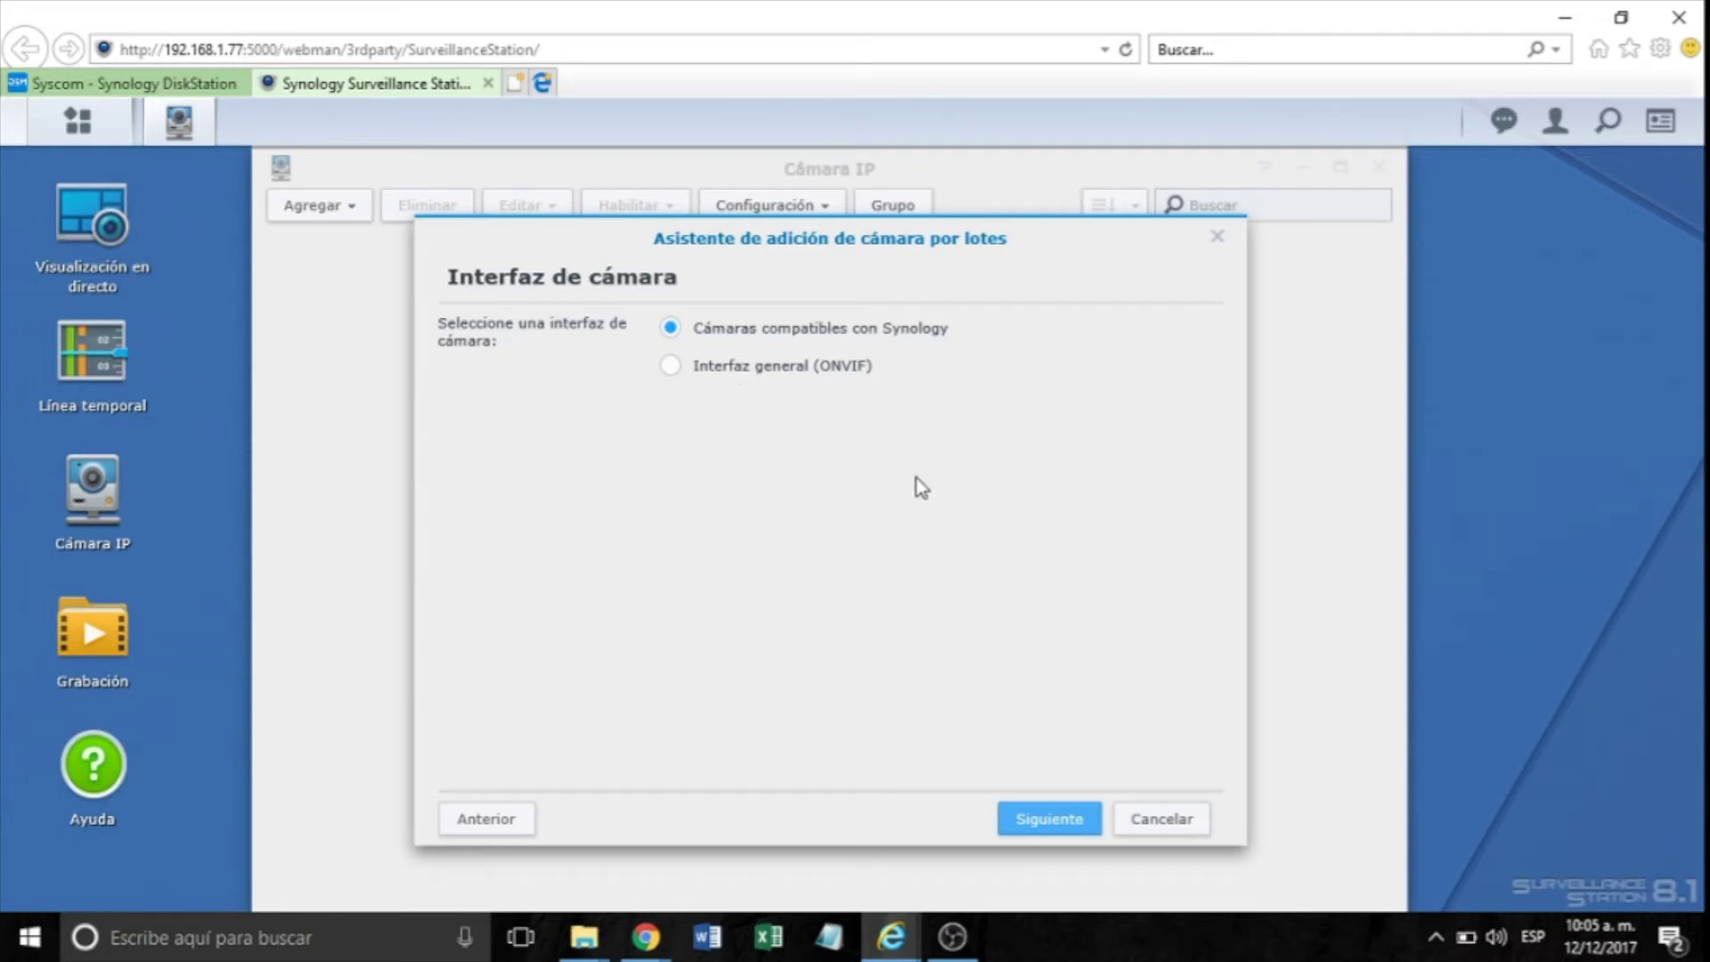
Search the network for Synology-compatible cameras, finding three HIKVISION cameras at 192.168.1.91–93.
left_click(1039, 825)
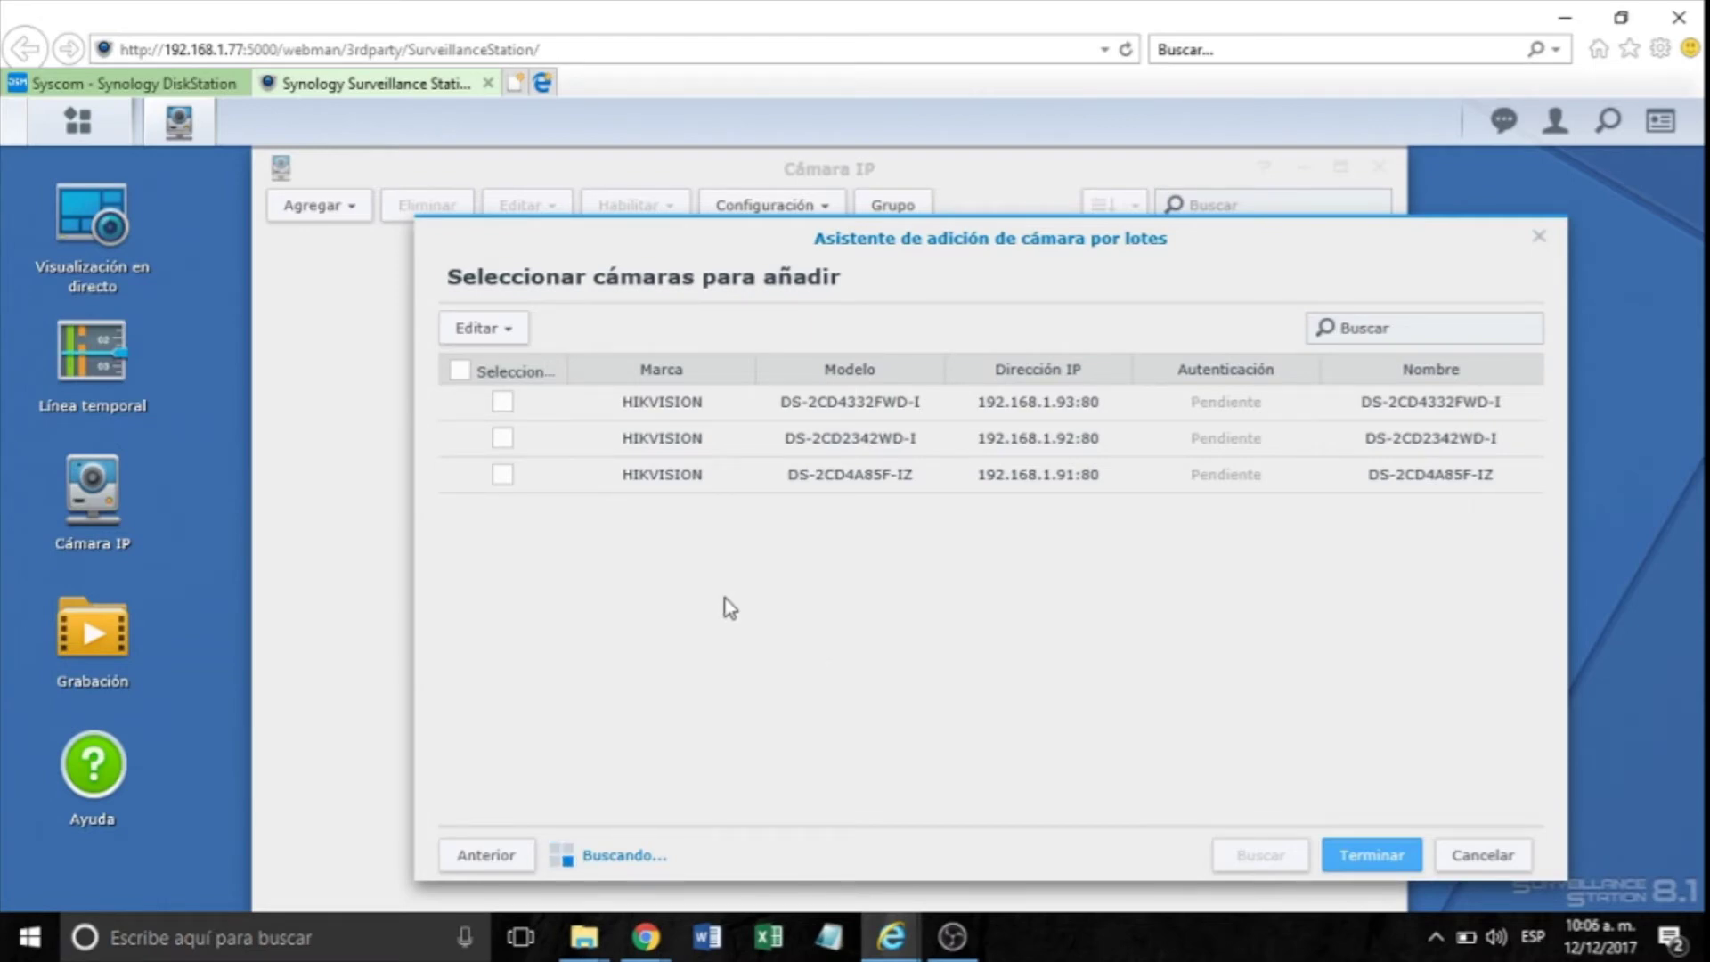
Select the DS-2CD4A85F-IZ and DS-2CD2342WD-I cameras and agree to authenticate them now.
left_click(504, 476)
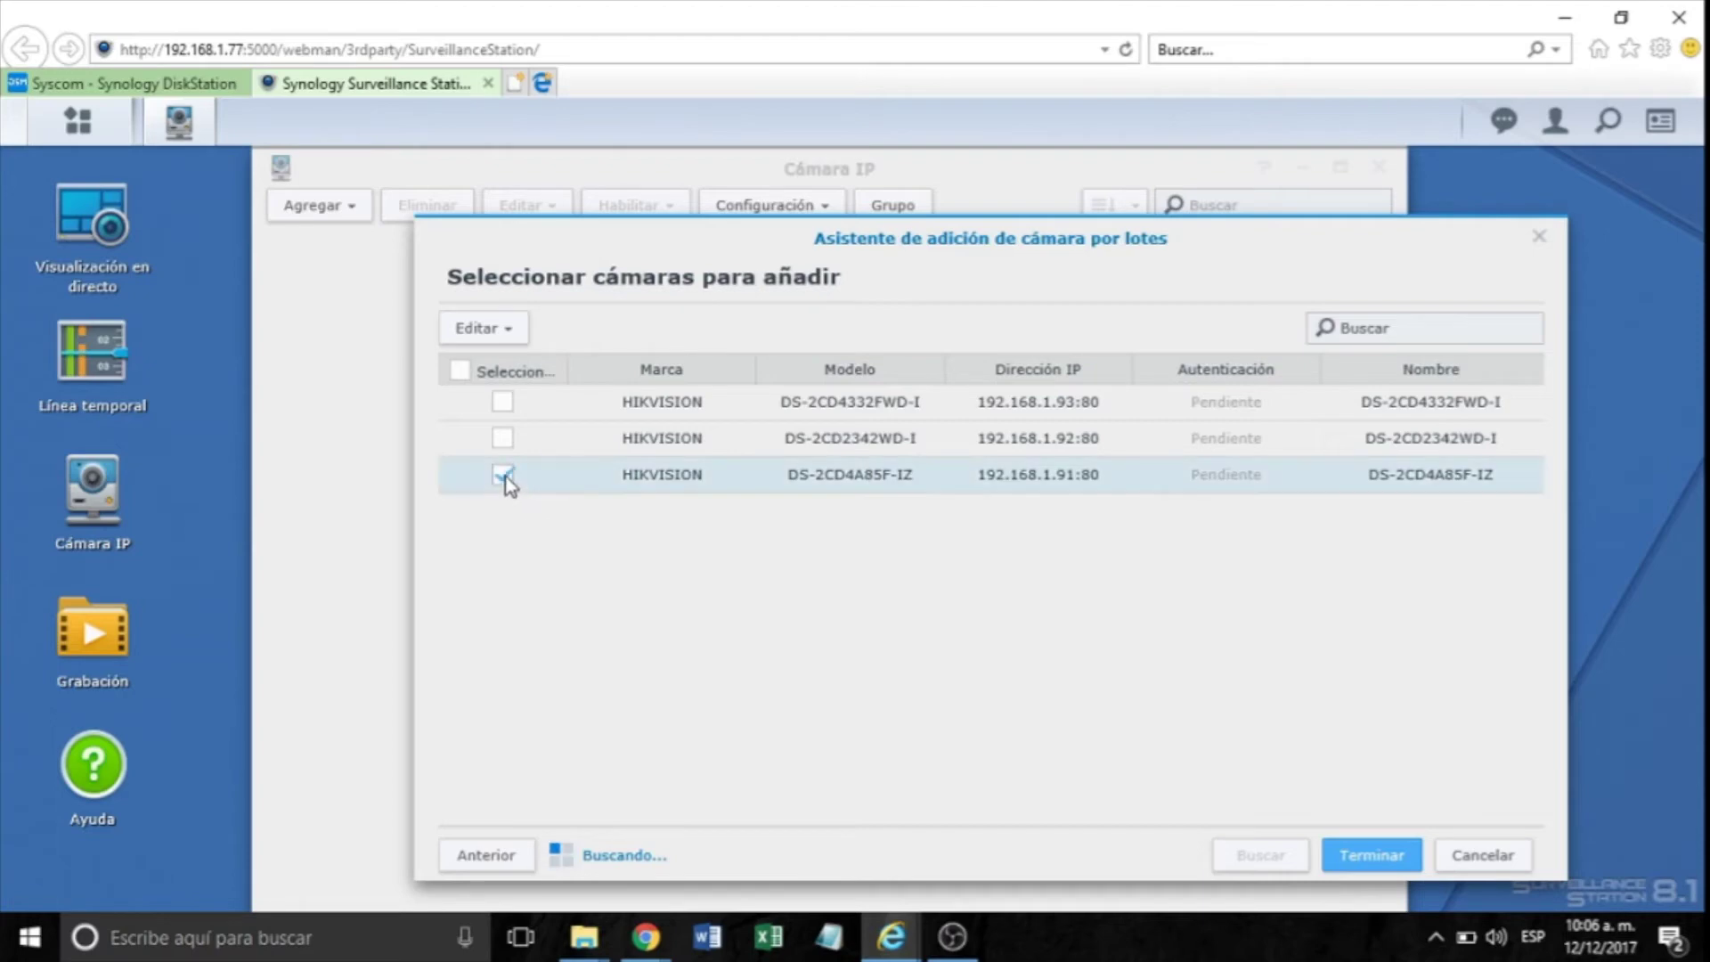
left_click(502, 438)
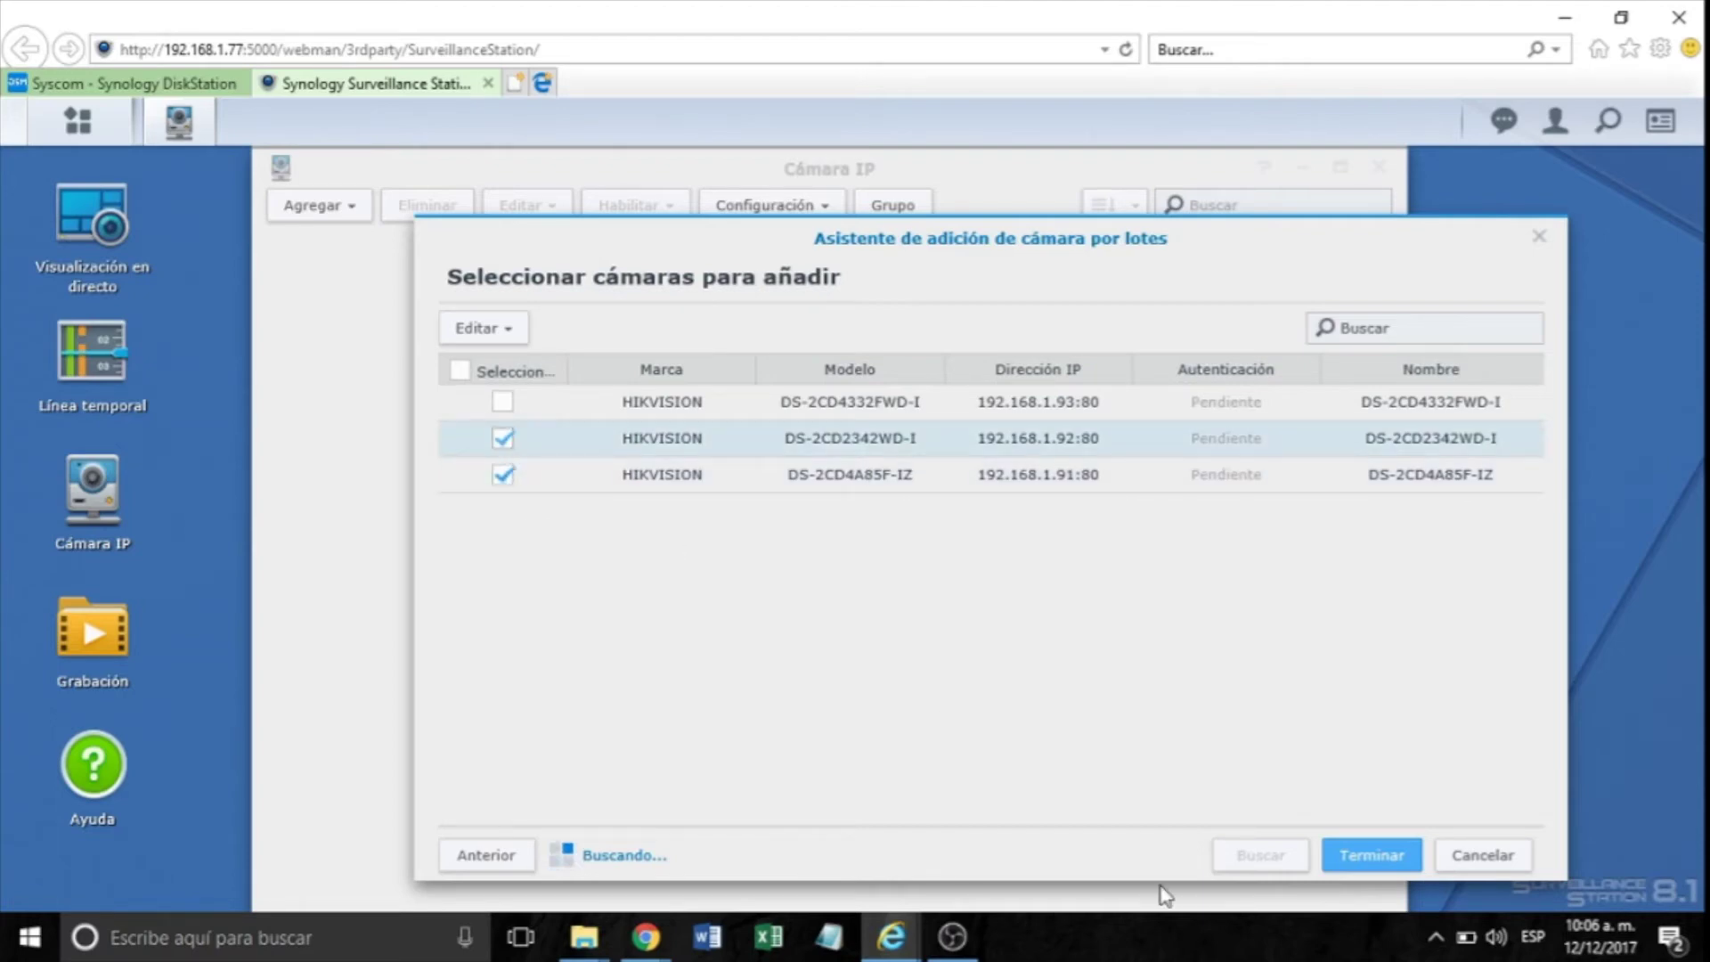
left_click(1376, 857)
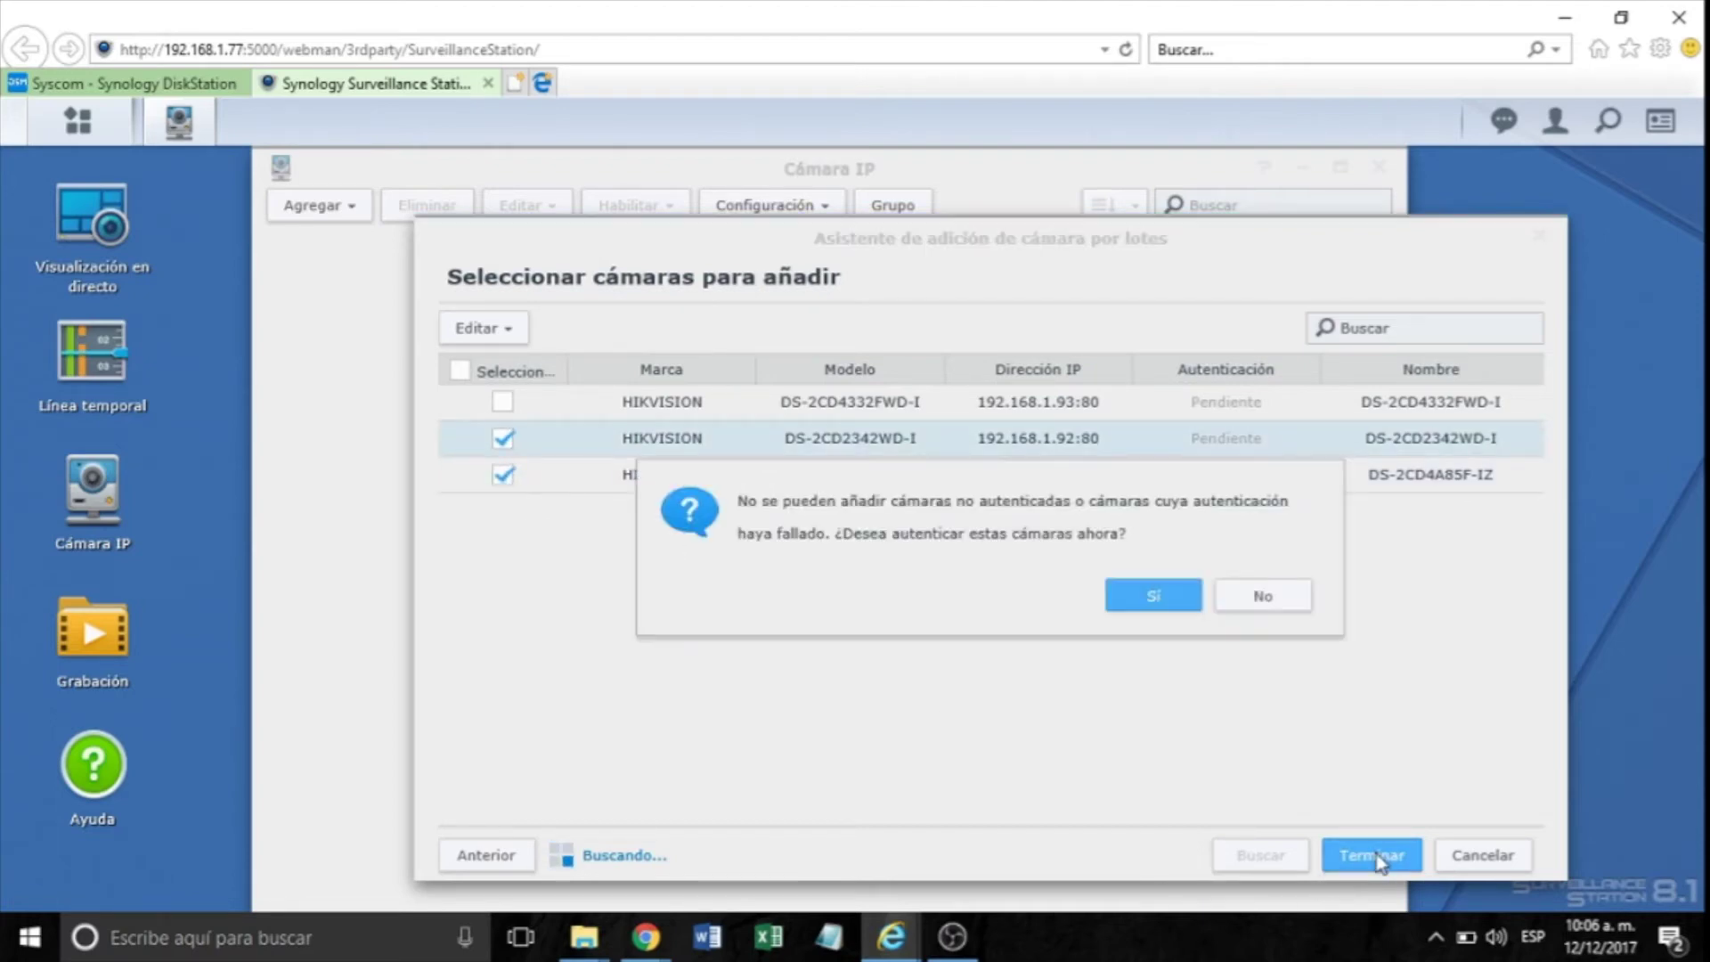
left_click(1147, 610)
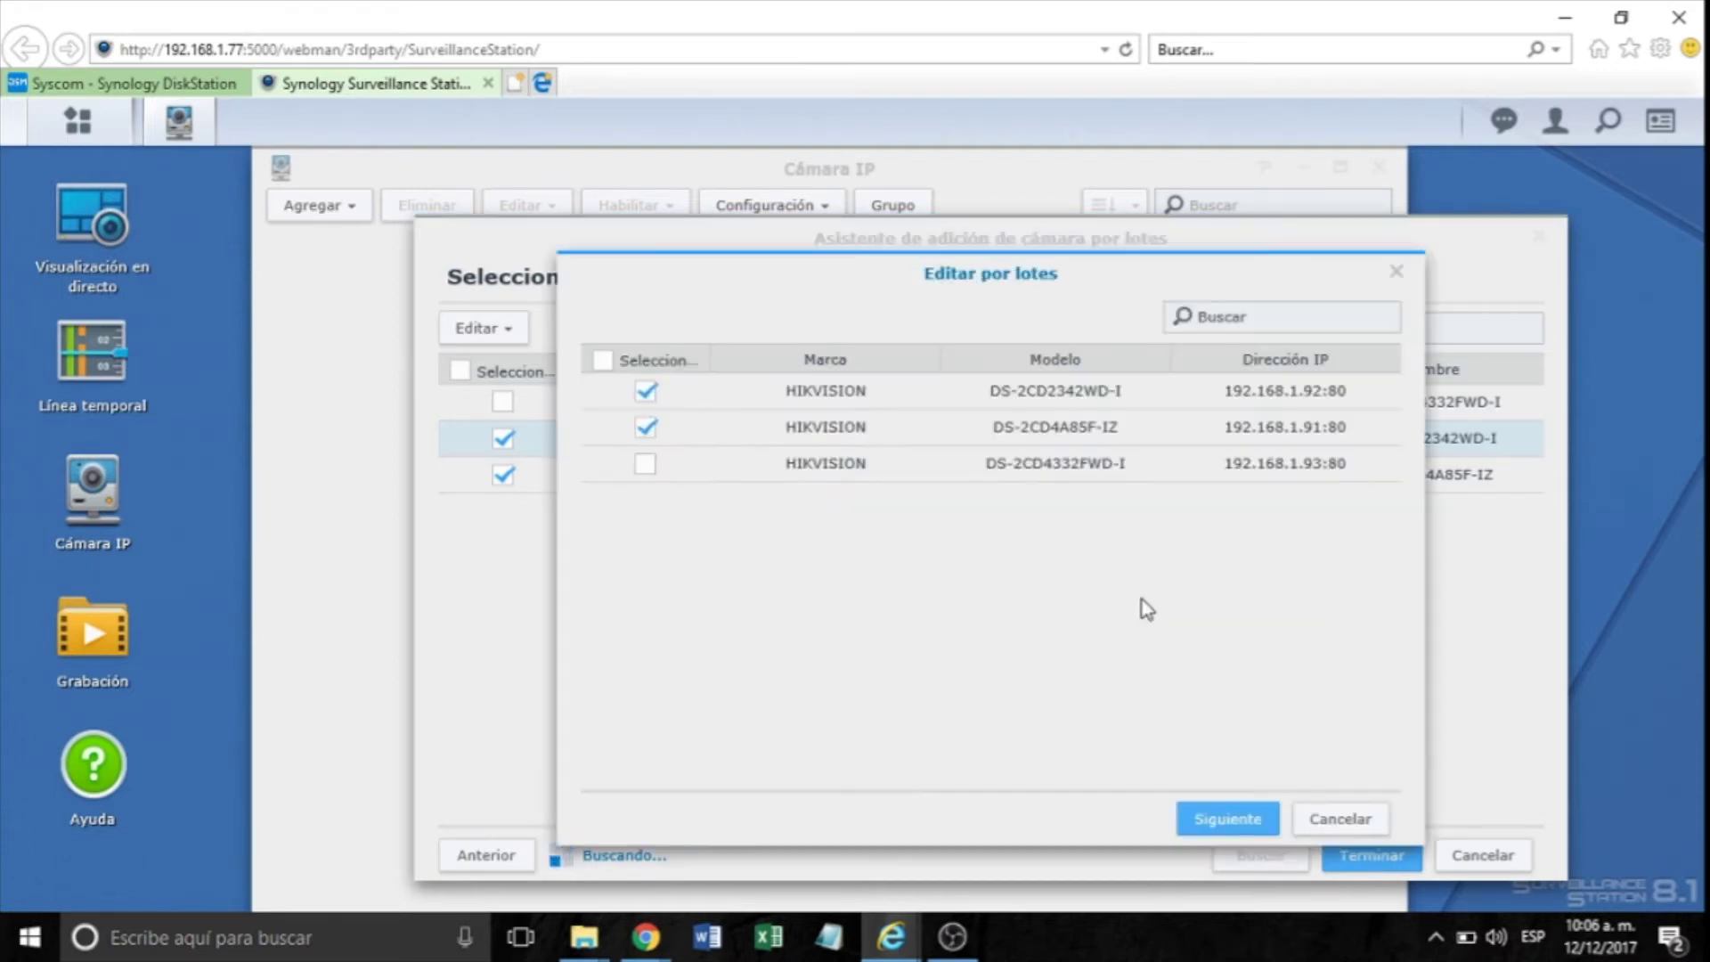
left_click(1213, 815)
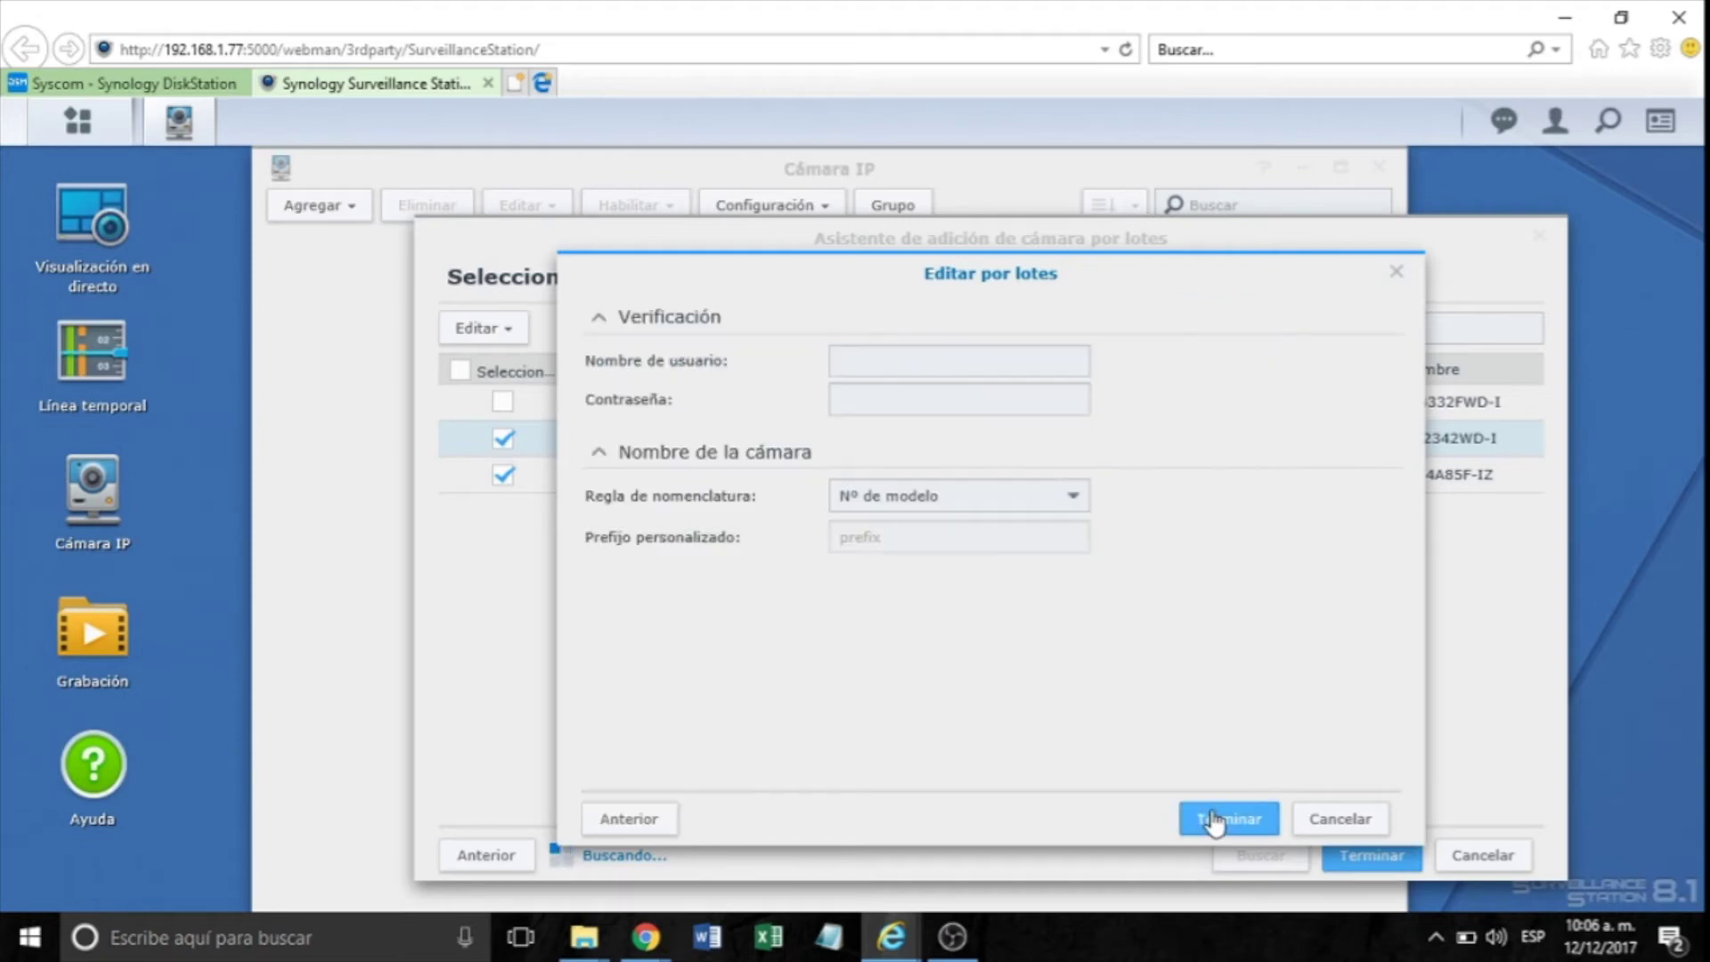
Enter the cameras' username and password in Editar por lotes and save them for both cameras.
left_click(916, 368)
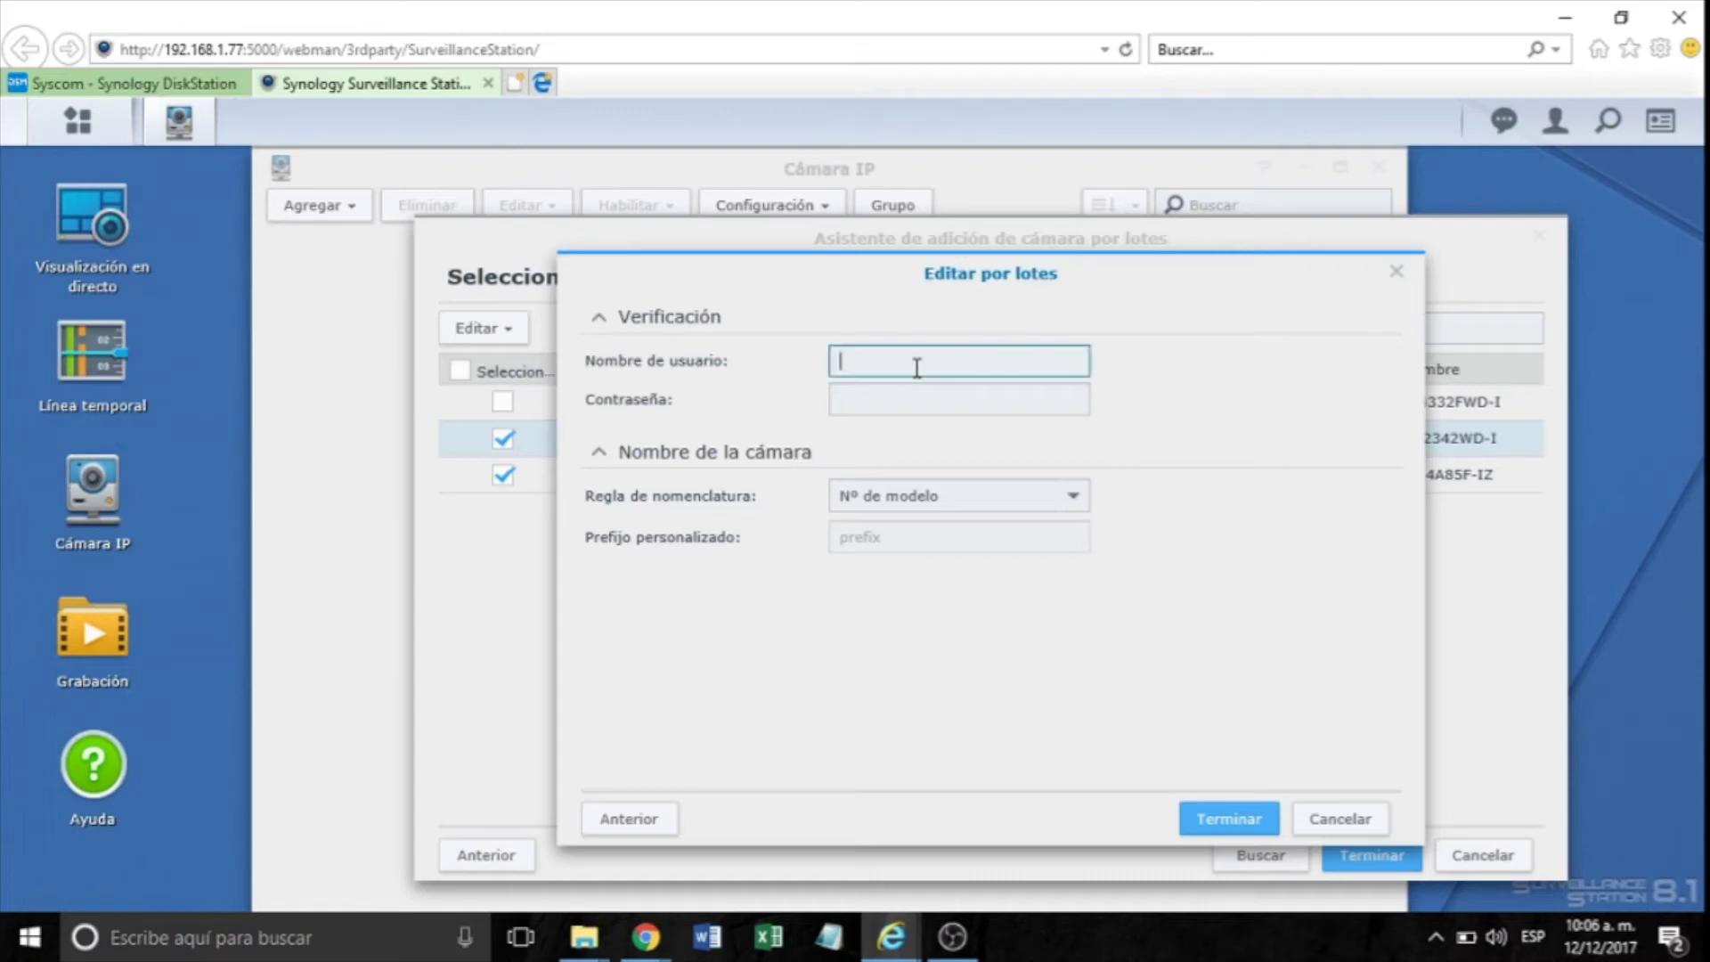
type("admin")
key("Tab")
type("admin123")
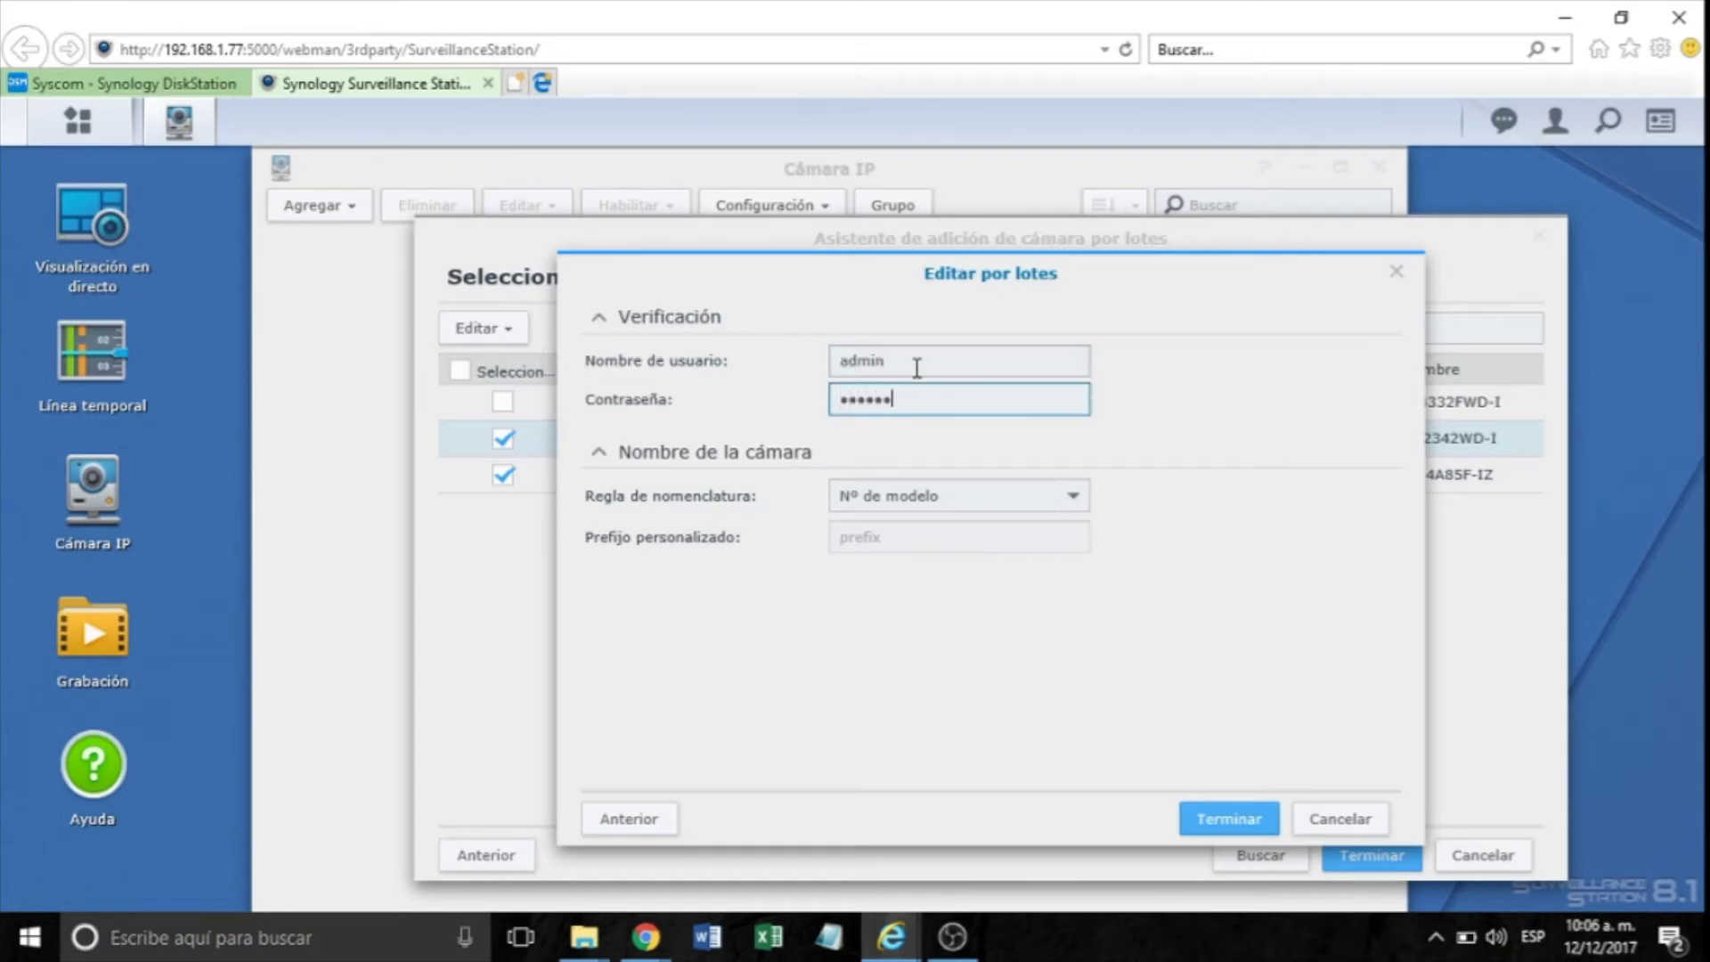
left_click(1221, 822)
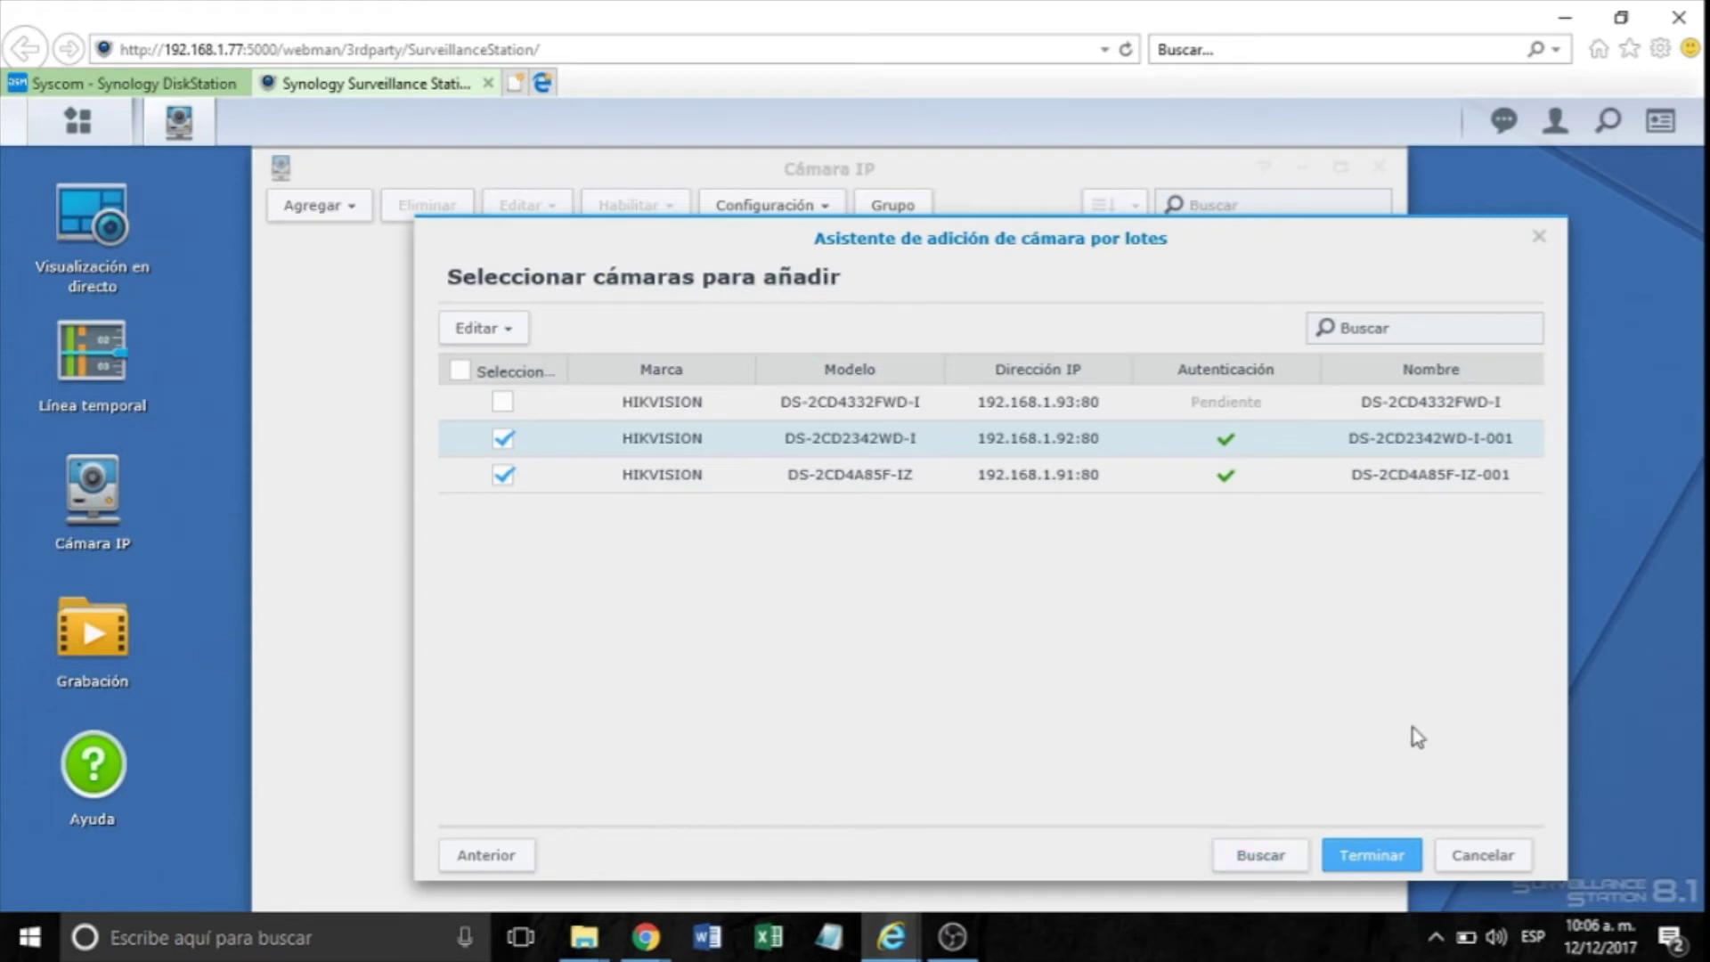
mouse_move(1227, 478)
Finish the wizard so DS-2CD4A85F-IZ-001 and DS-2CD2342WD-I-001 appear in Cámara IP with live previews.
left_click(1360, 850)
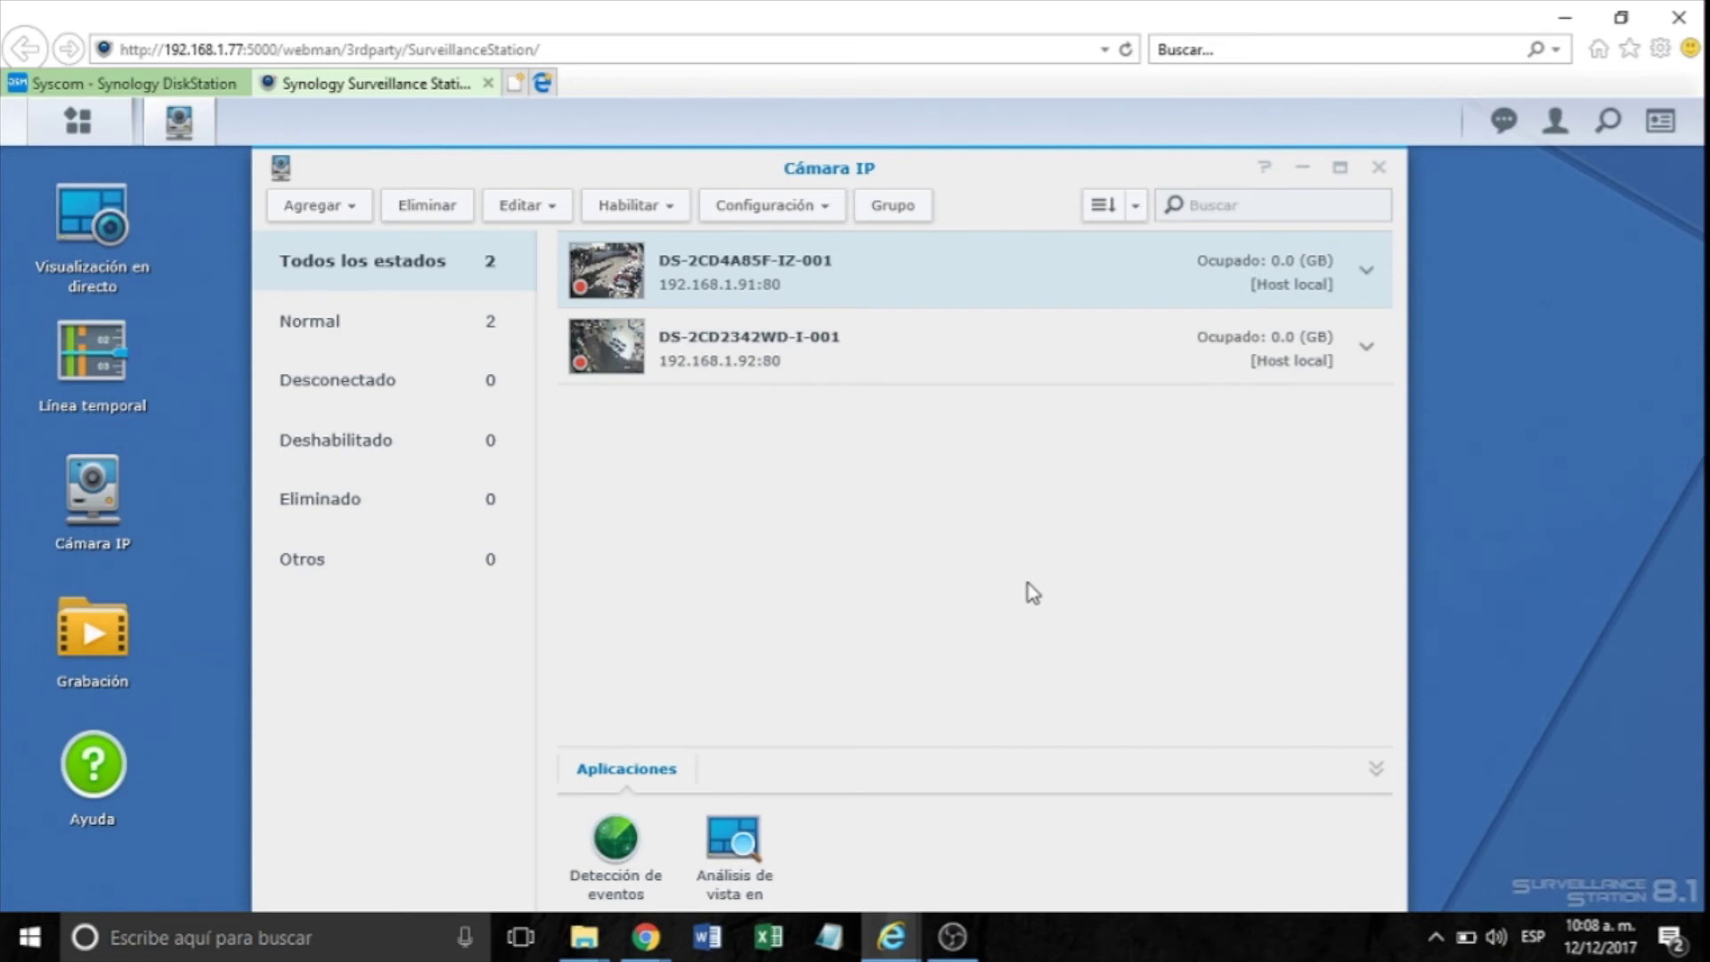
left_click(1378, 175)
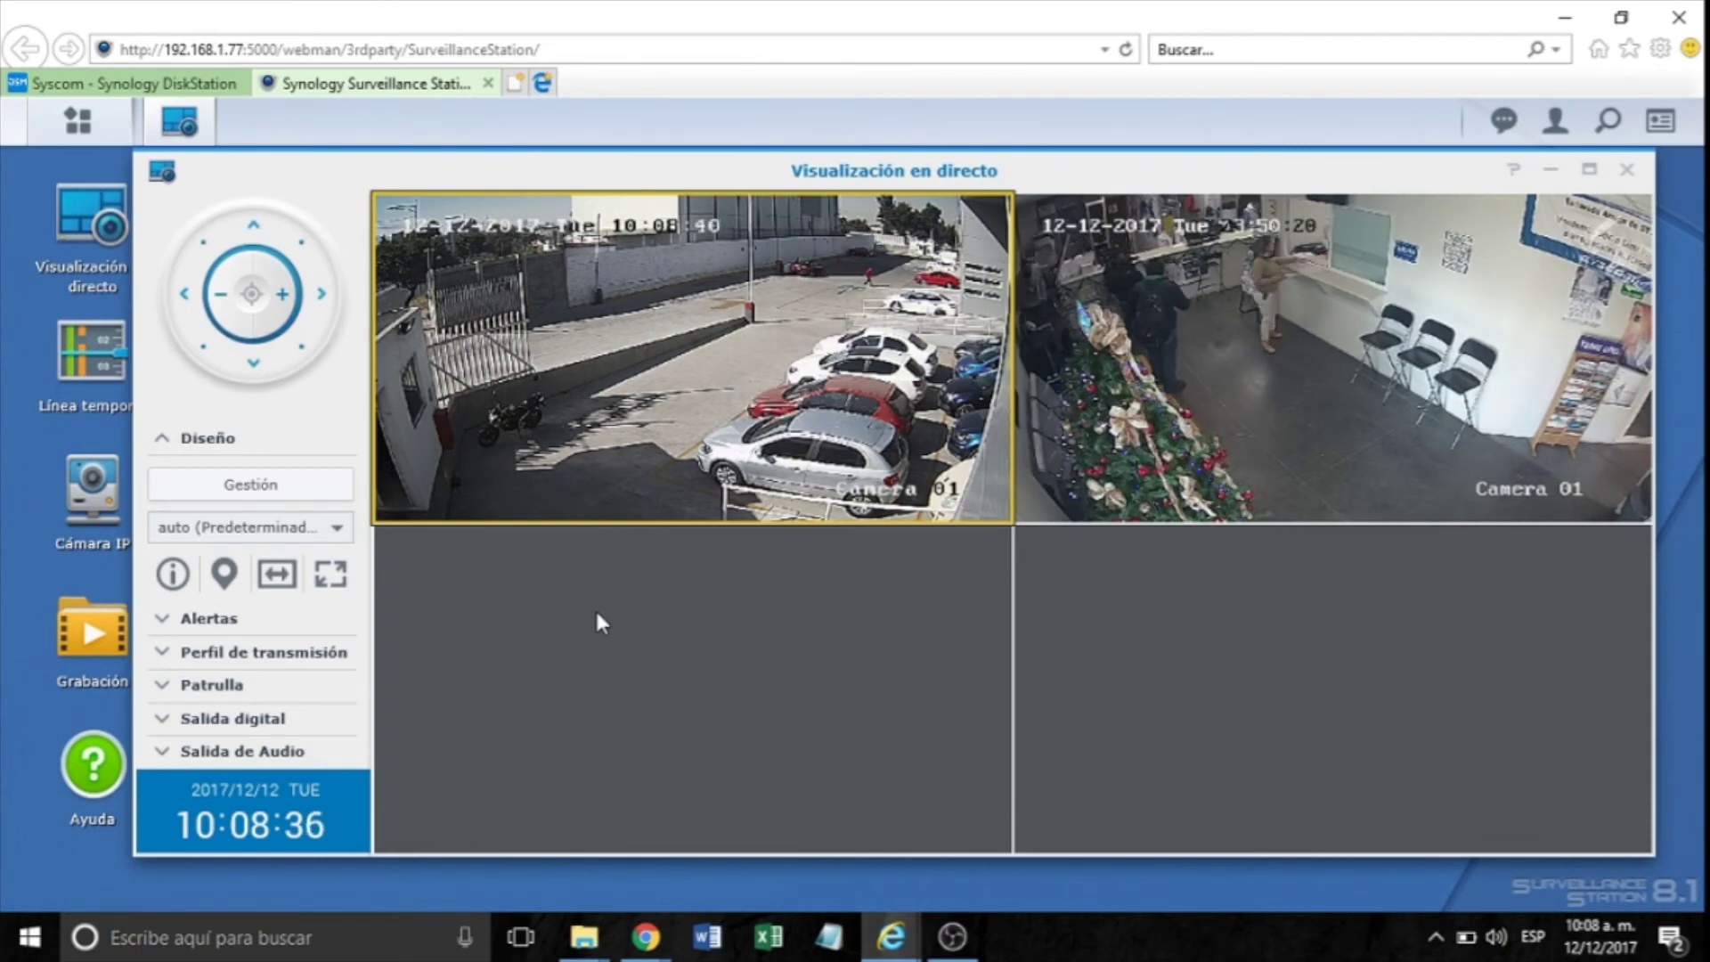
mouse_move(748, 367)
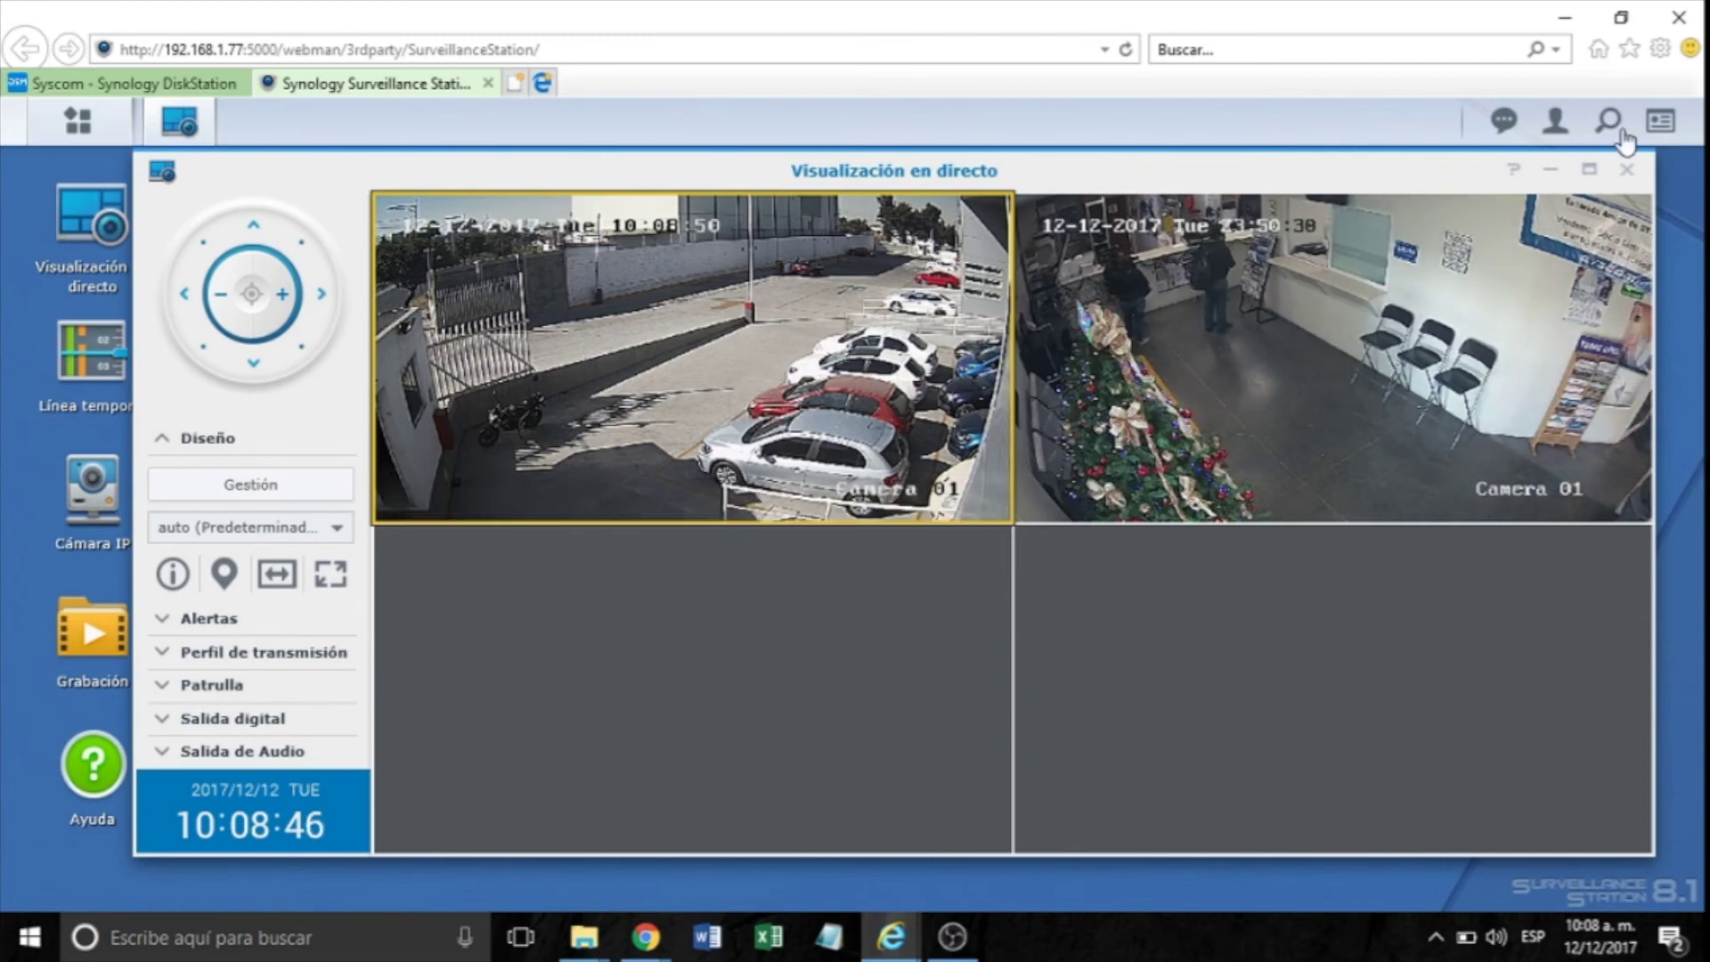
left_click(1660, 49)
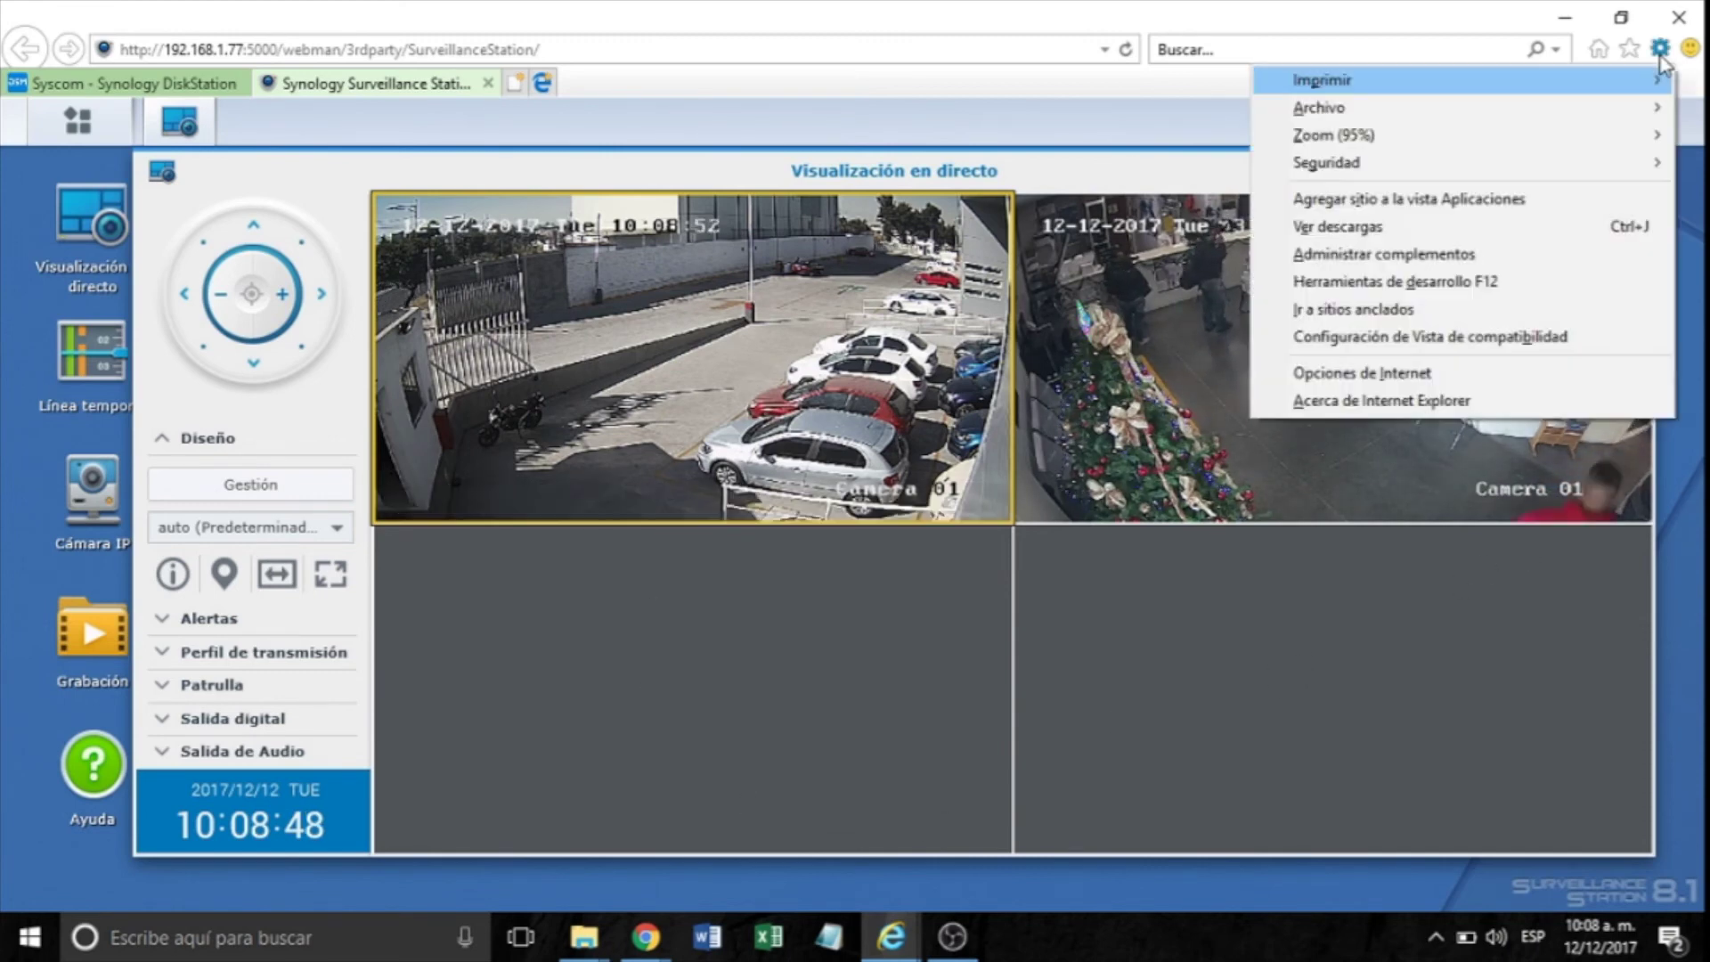
left_click(1405, 373)
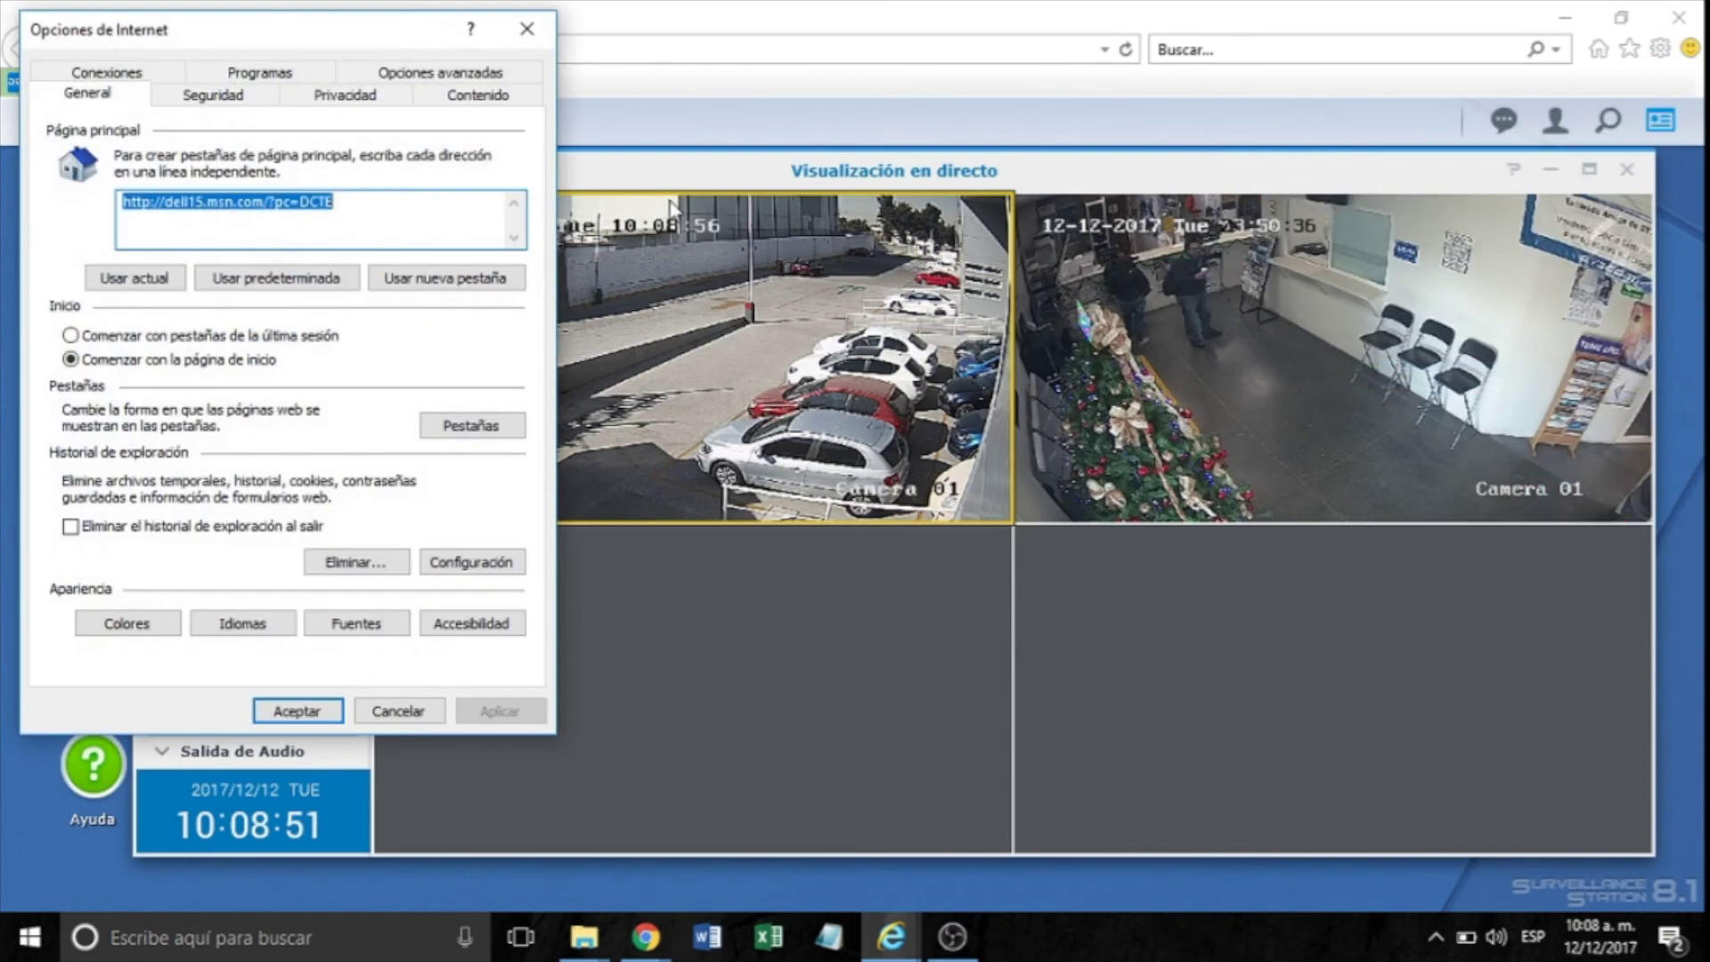
left_click(210, 96)
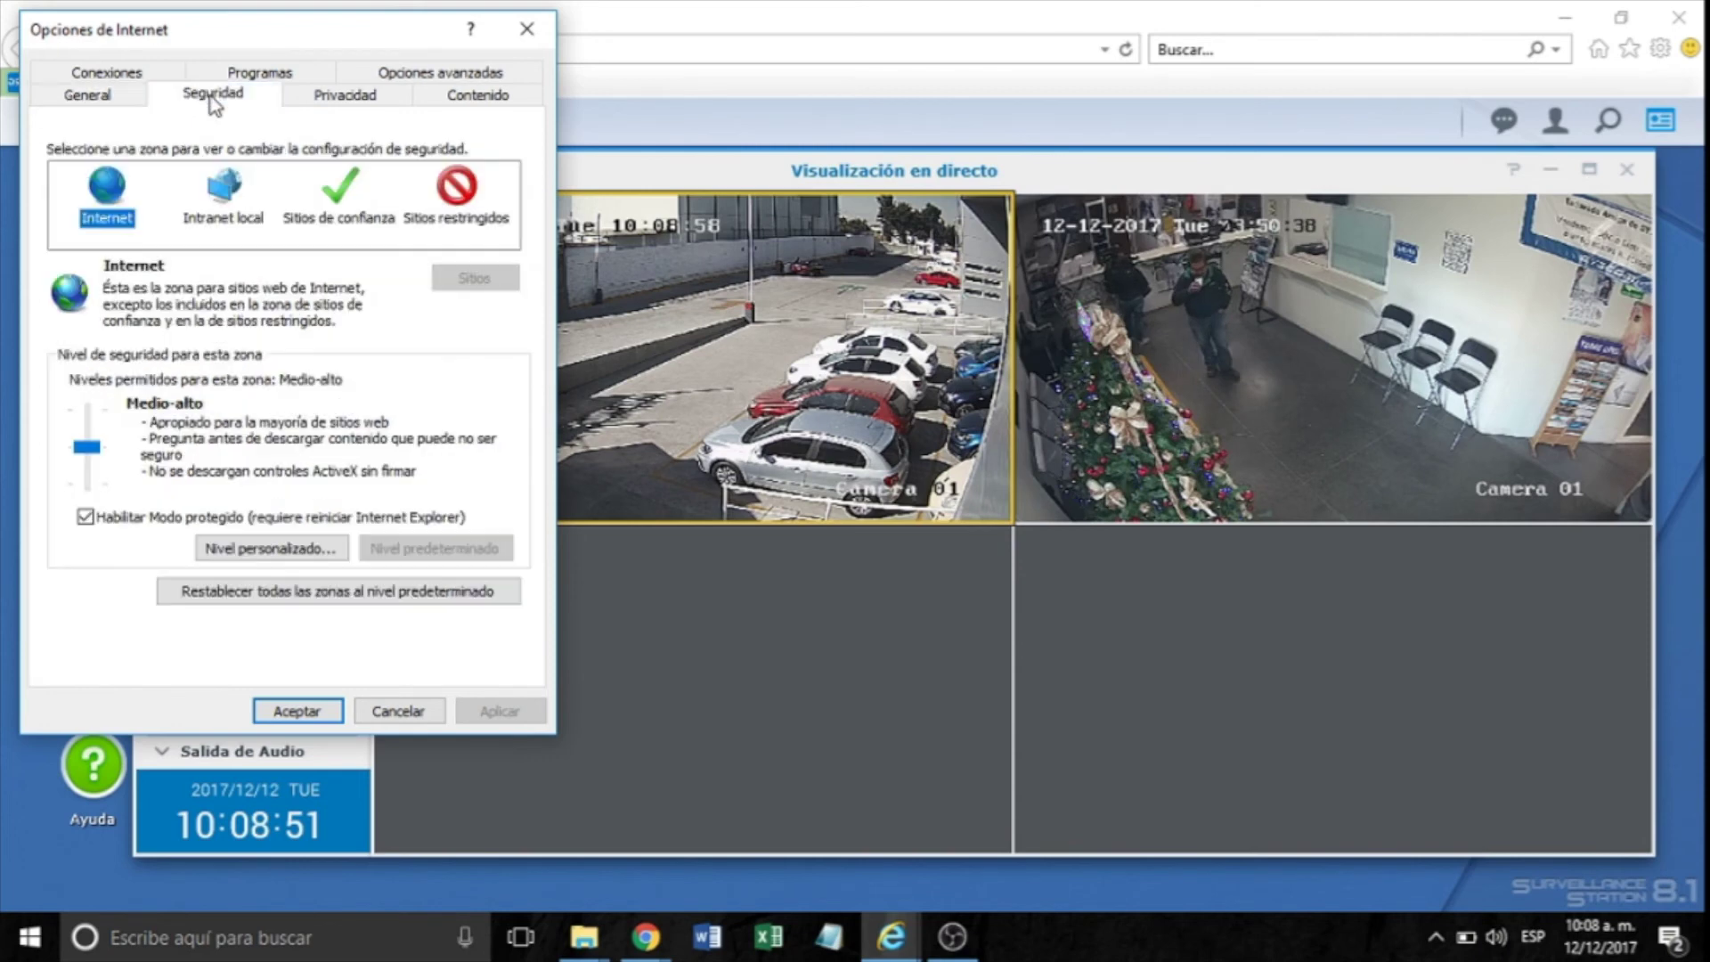
left_click(341, 216)
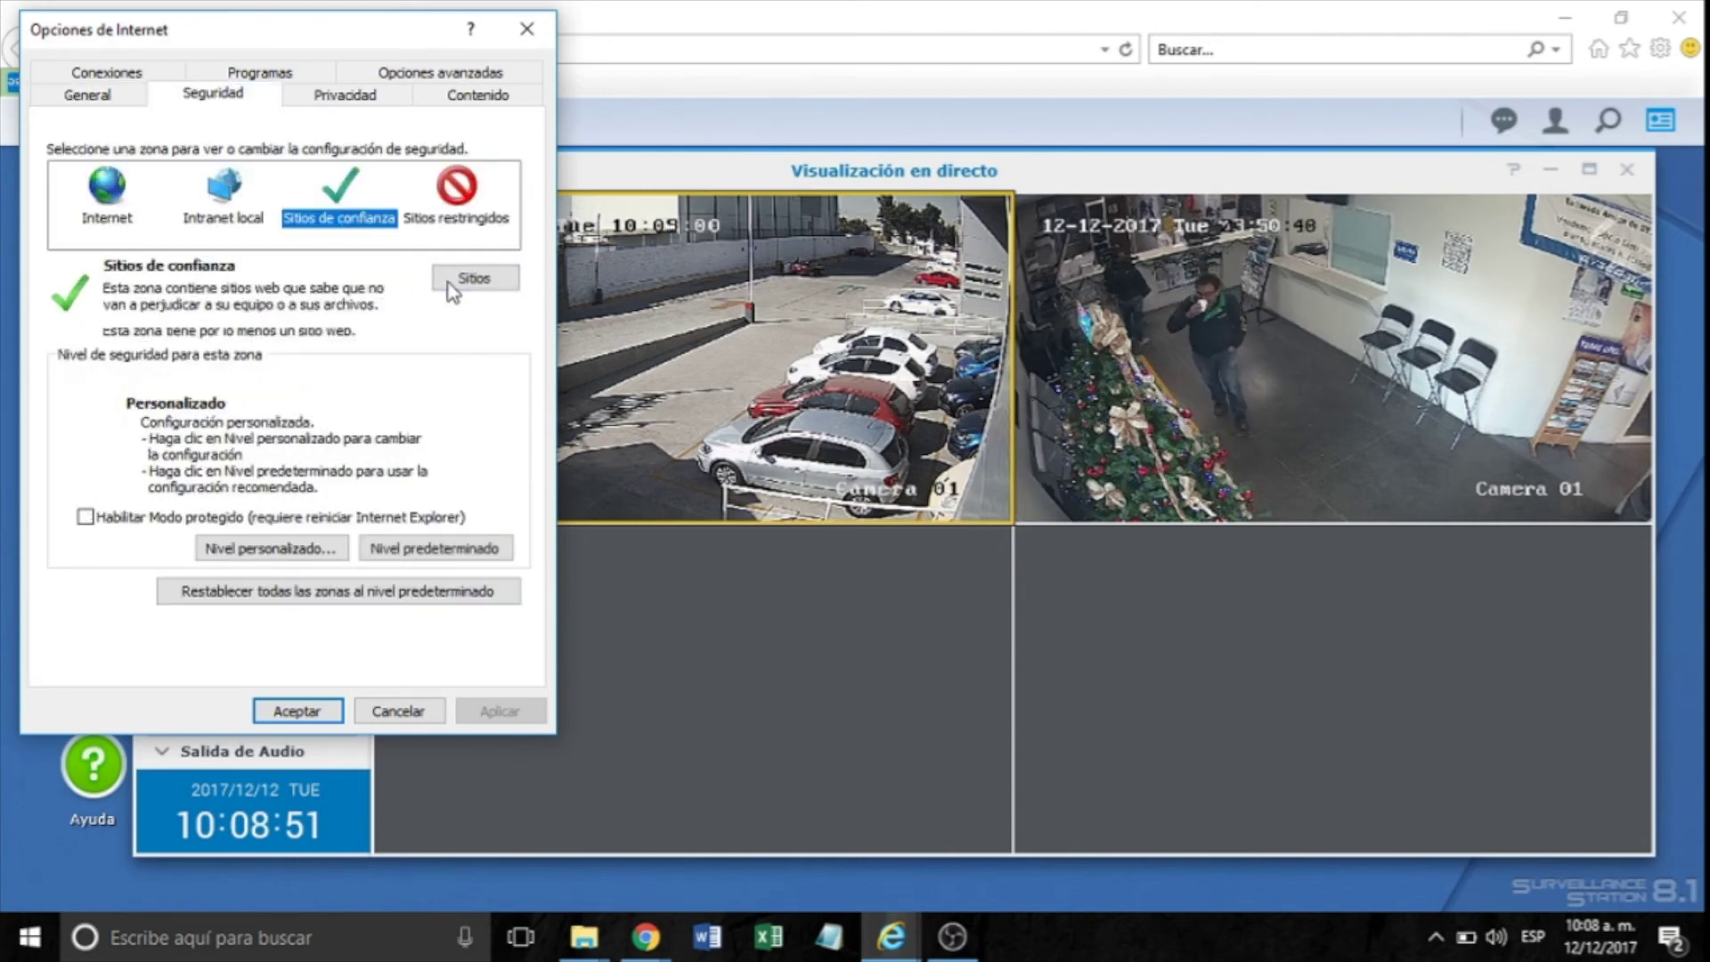
left_click(474, 279)
left_click(95, 218)
left_click(87, 217)
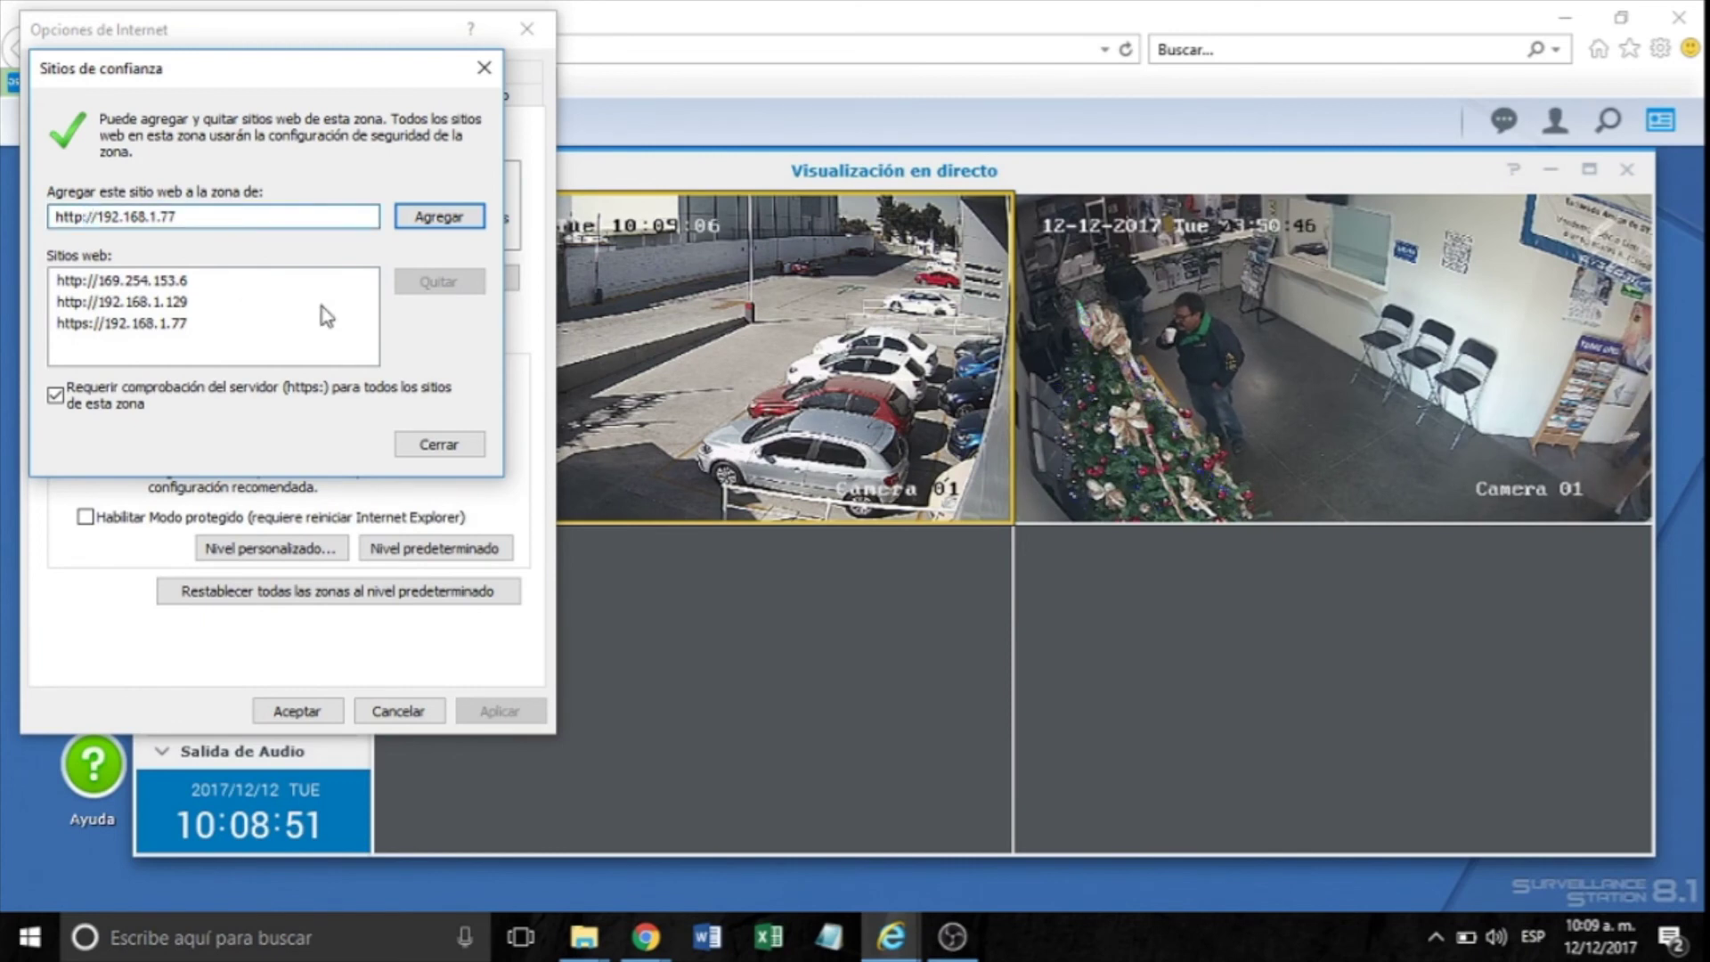
type("s")
left_click(467, 216)
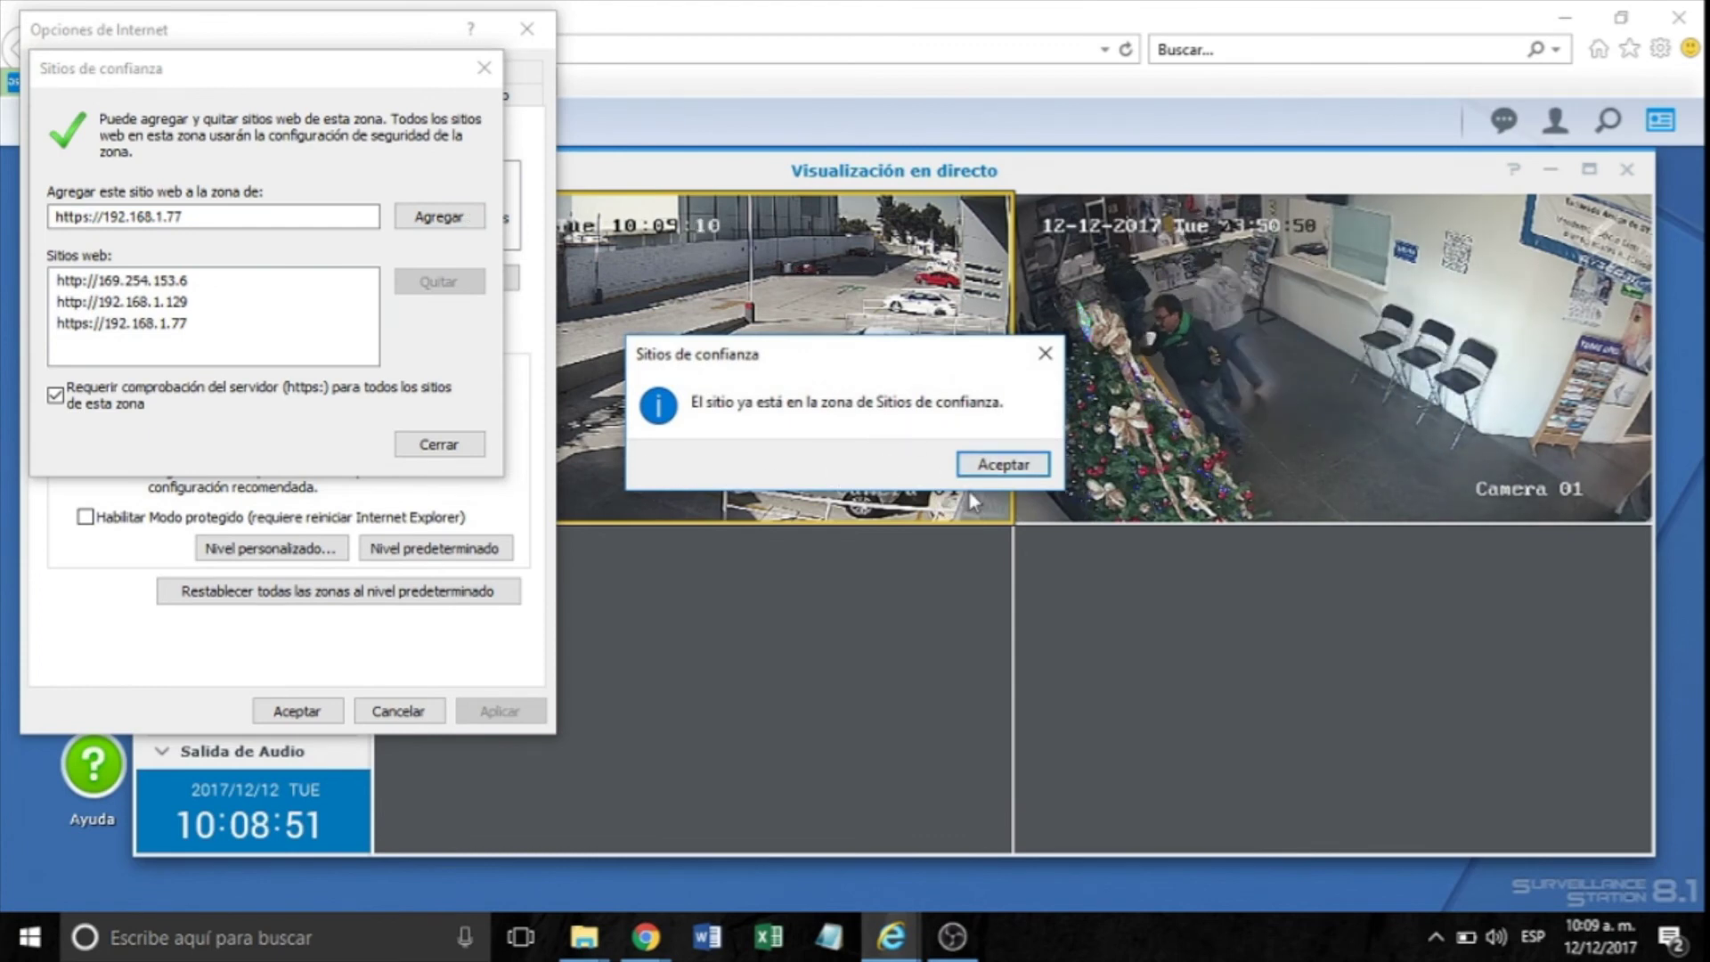
left_click(1044, 359)
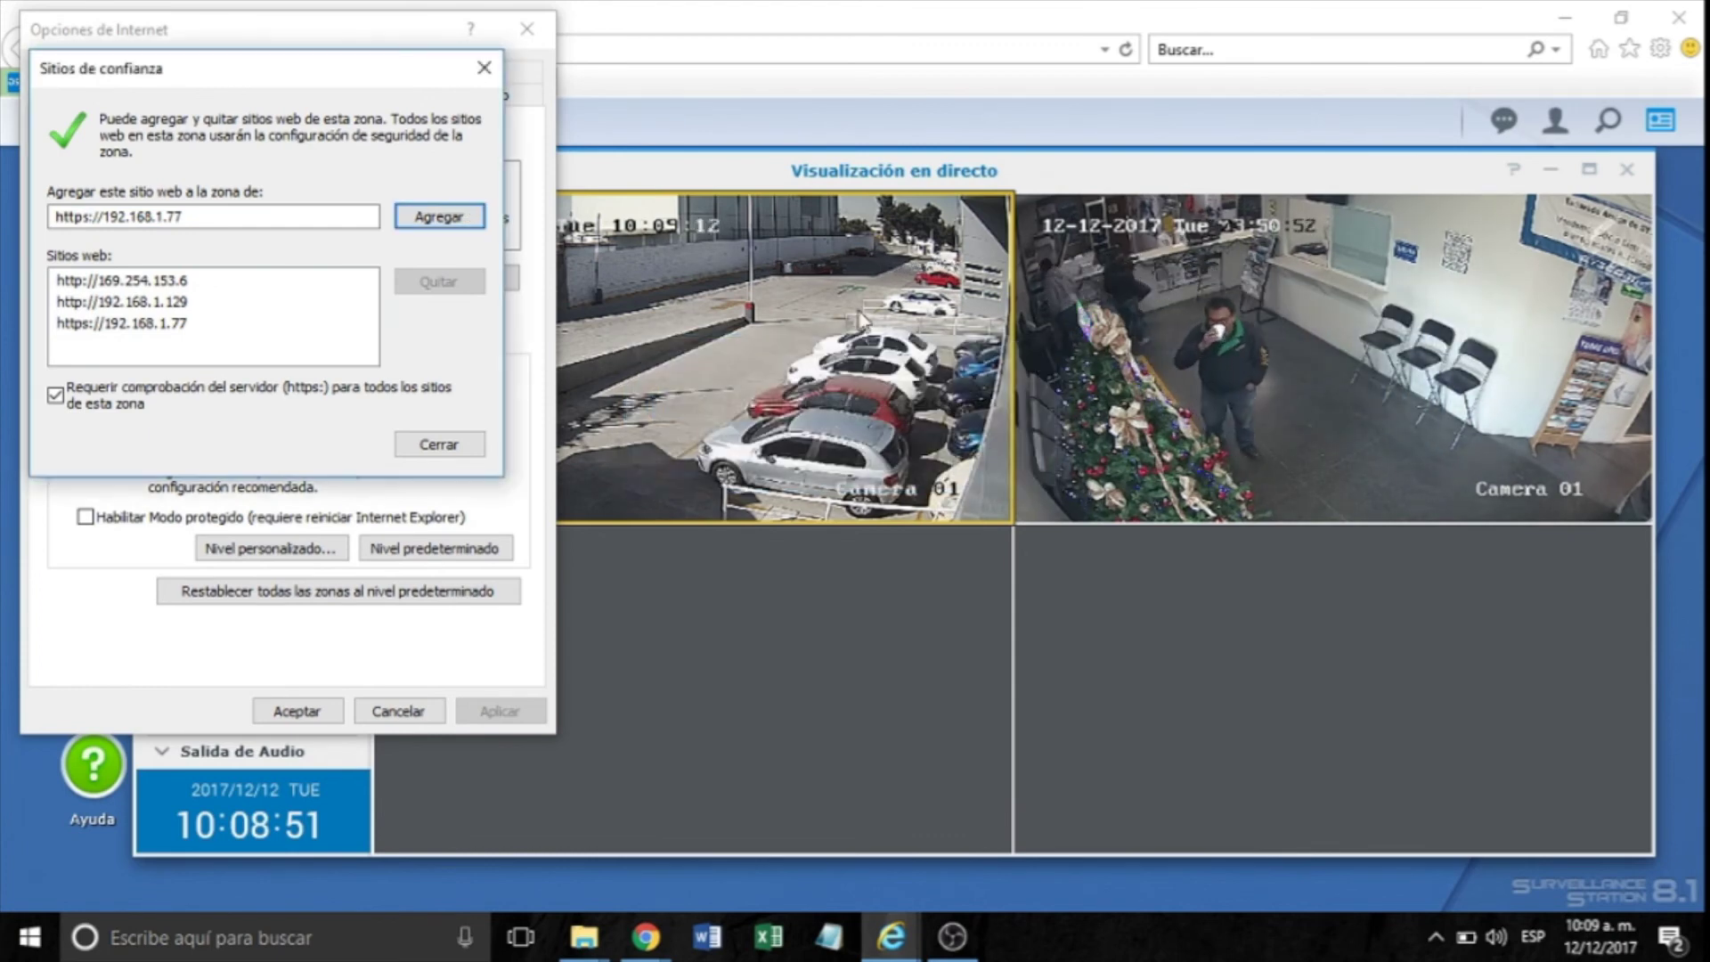
left_click(446, 450)
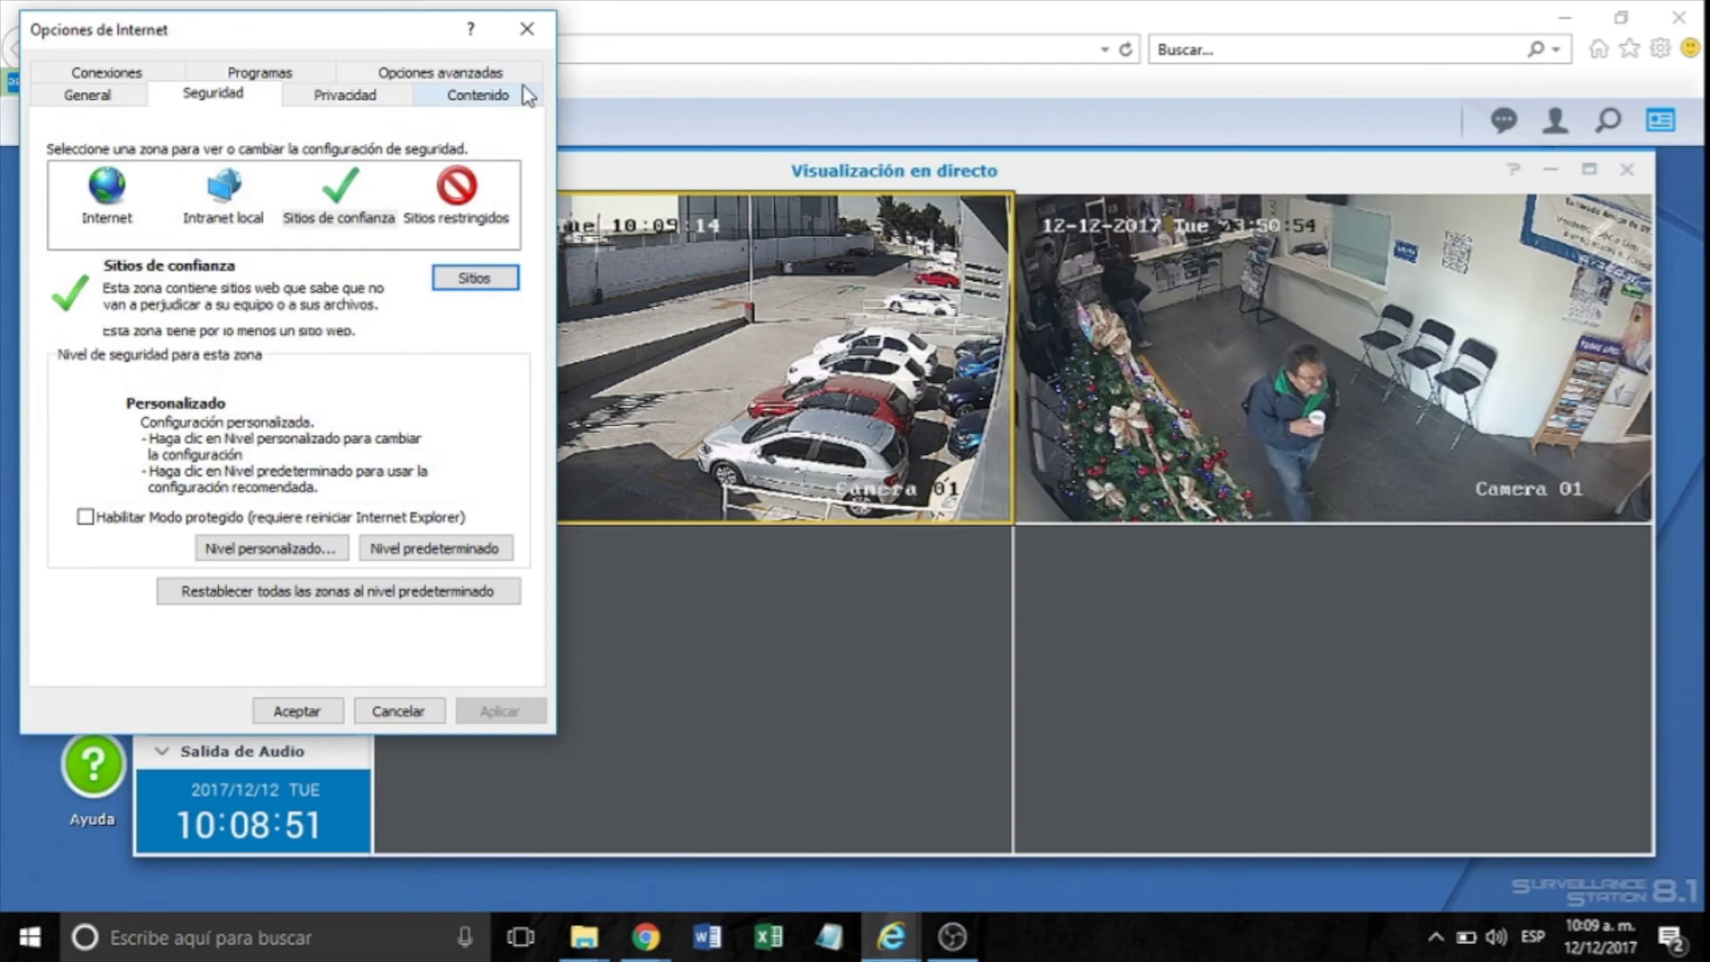
left_click(530, 32)
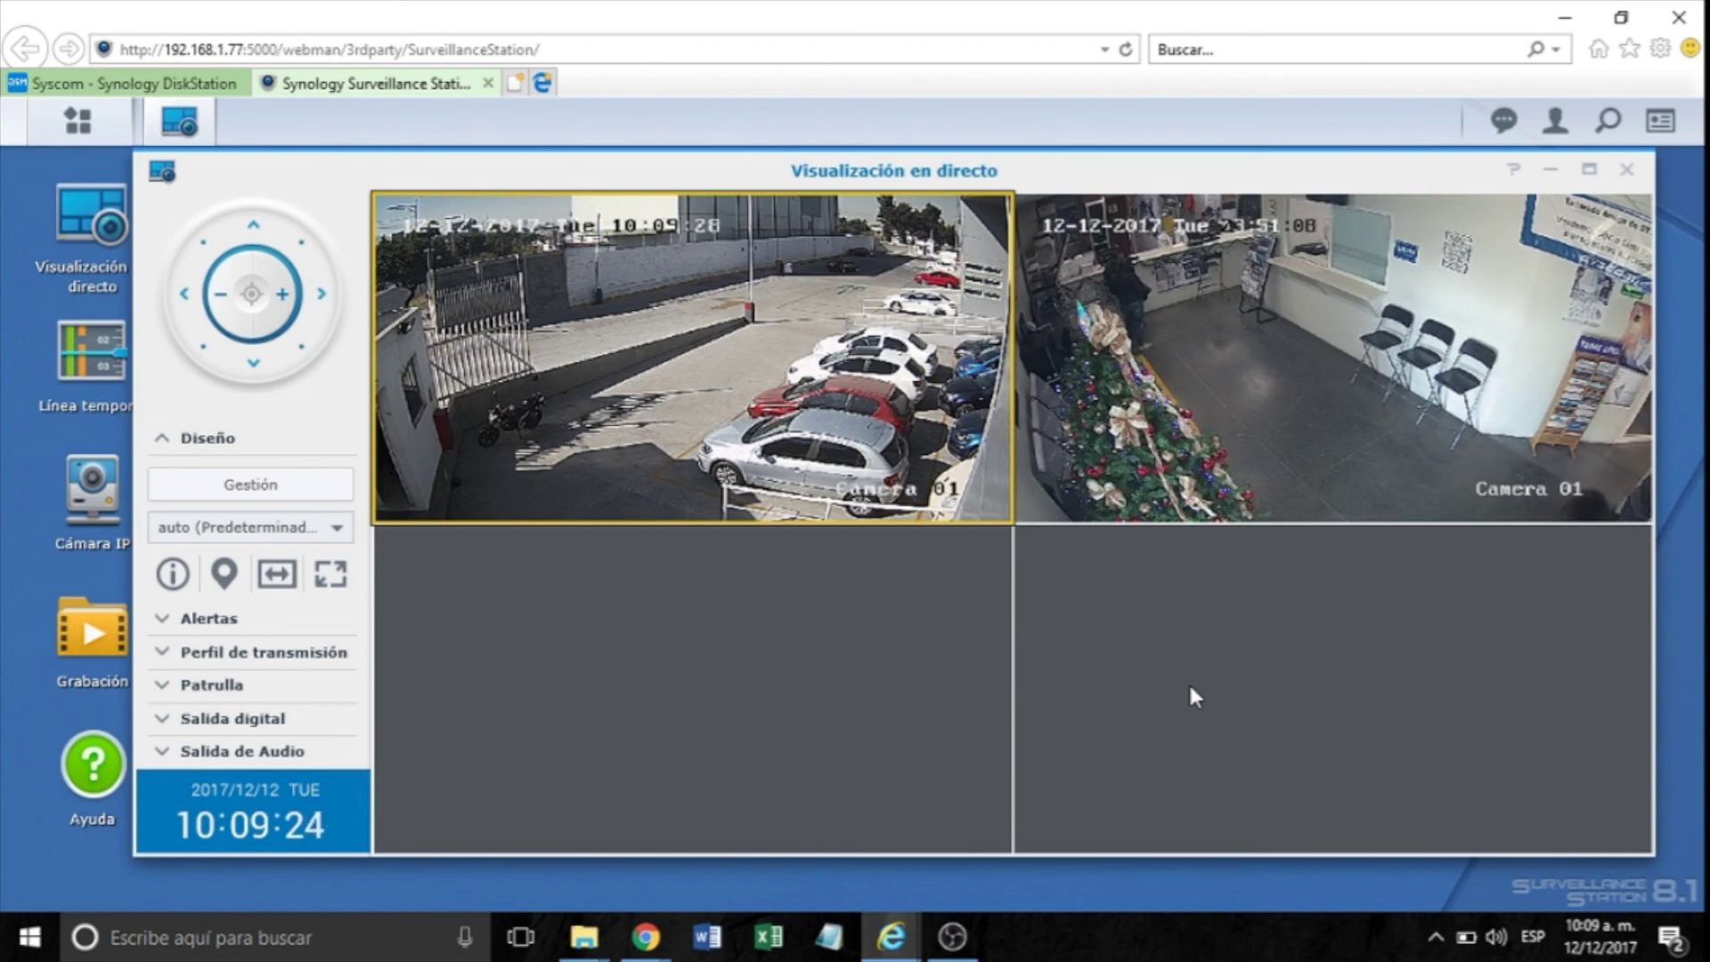
Get the NVR Selector recommendation for 1 camera, 30 days, 640x480, 10 FPS, H.264.
left_click(645, 937)
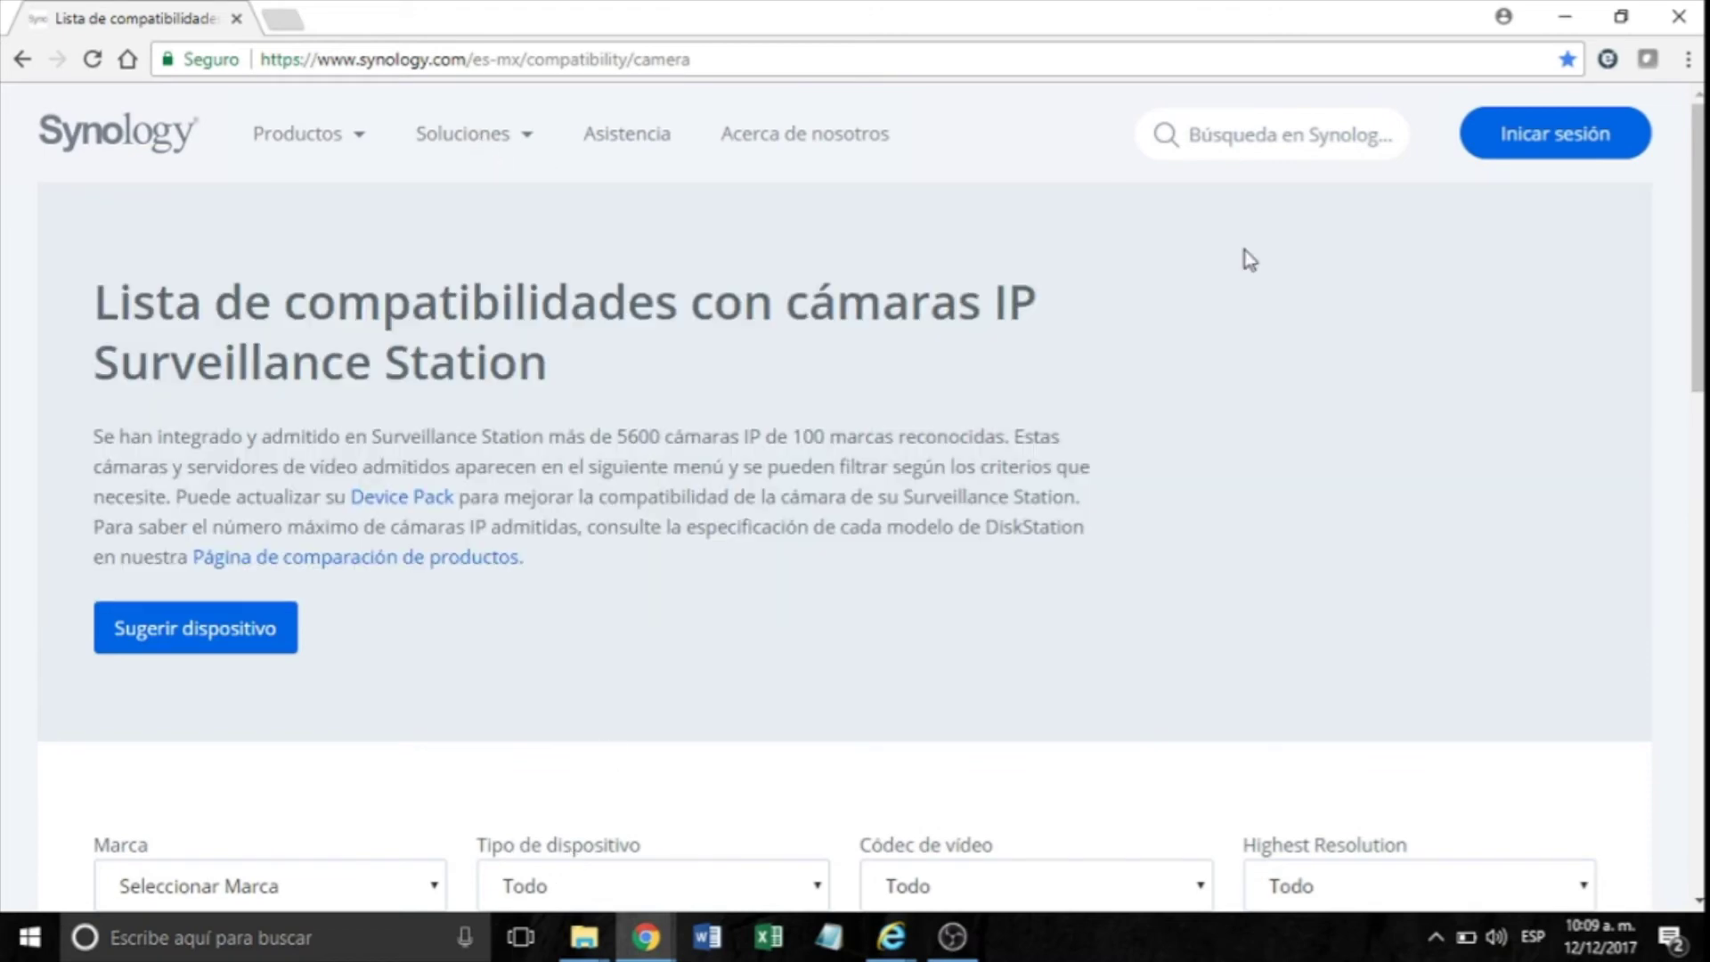
left_click_drag(1699, 216, 1661, 600)
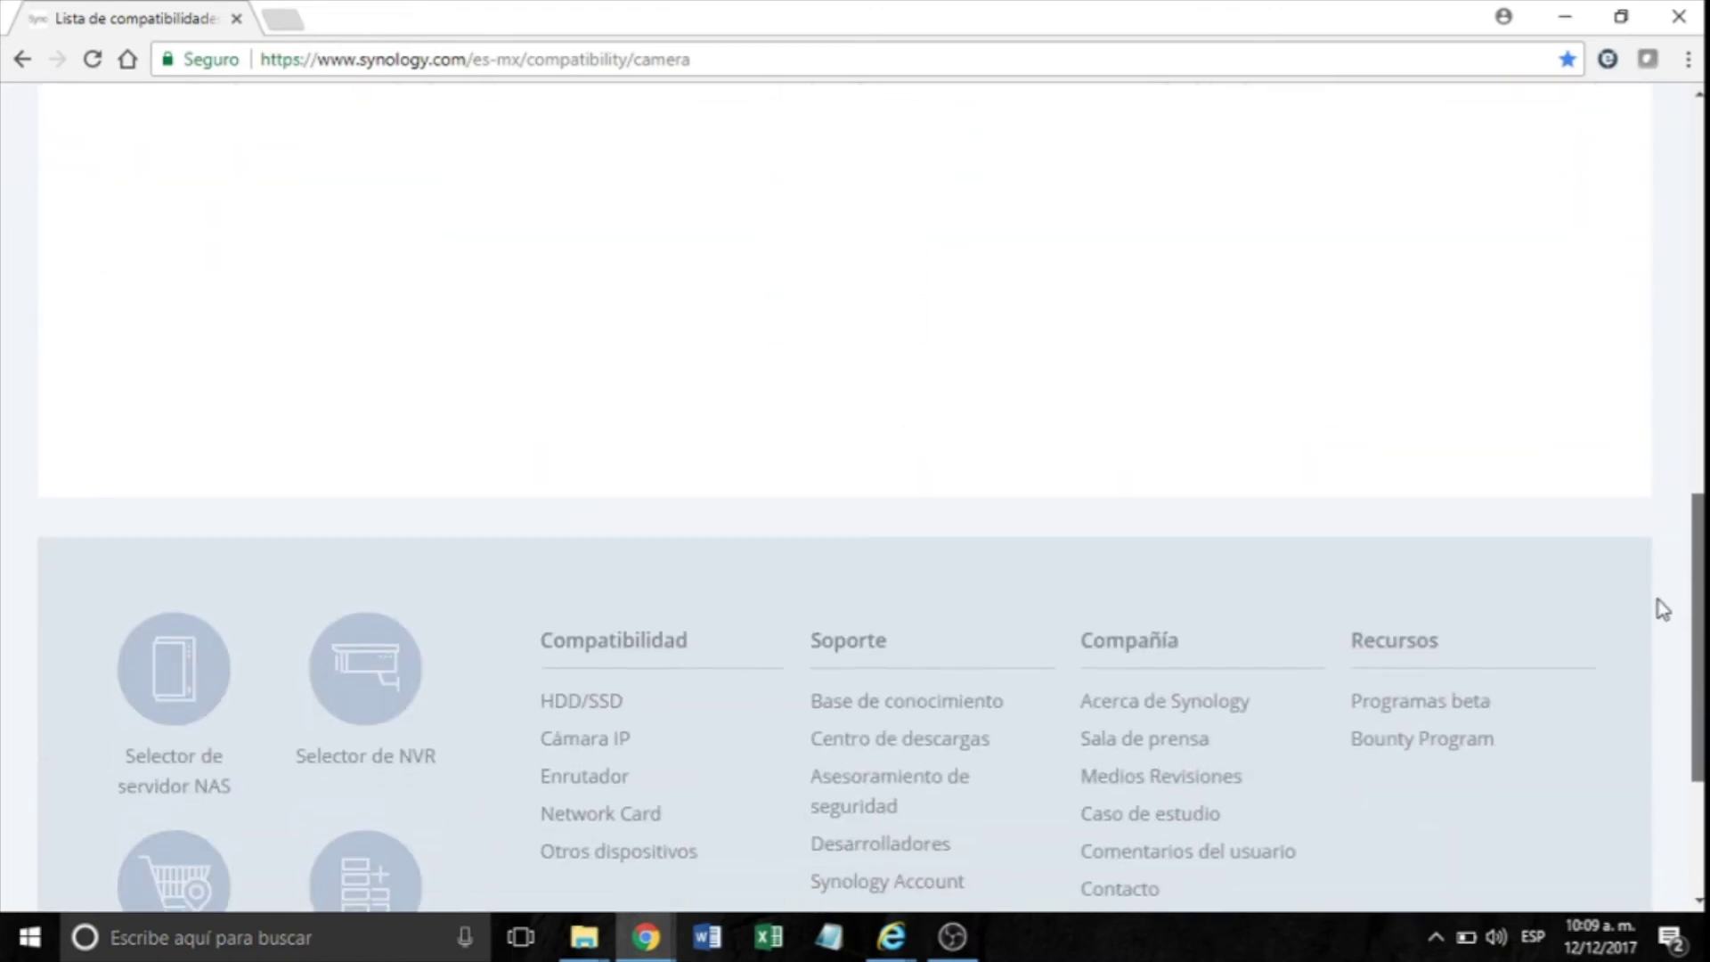
left_click(369, 703)
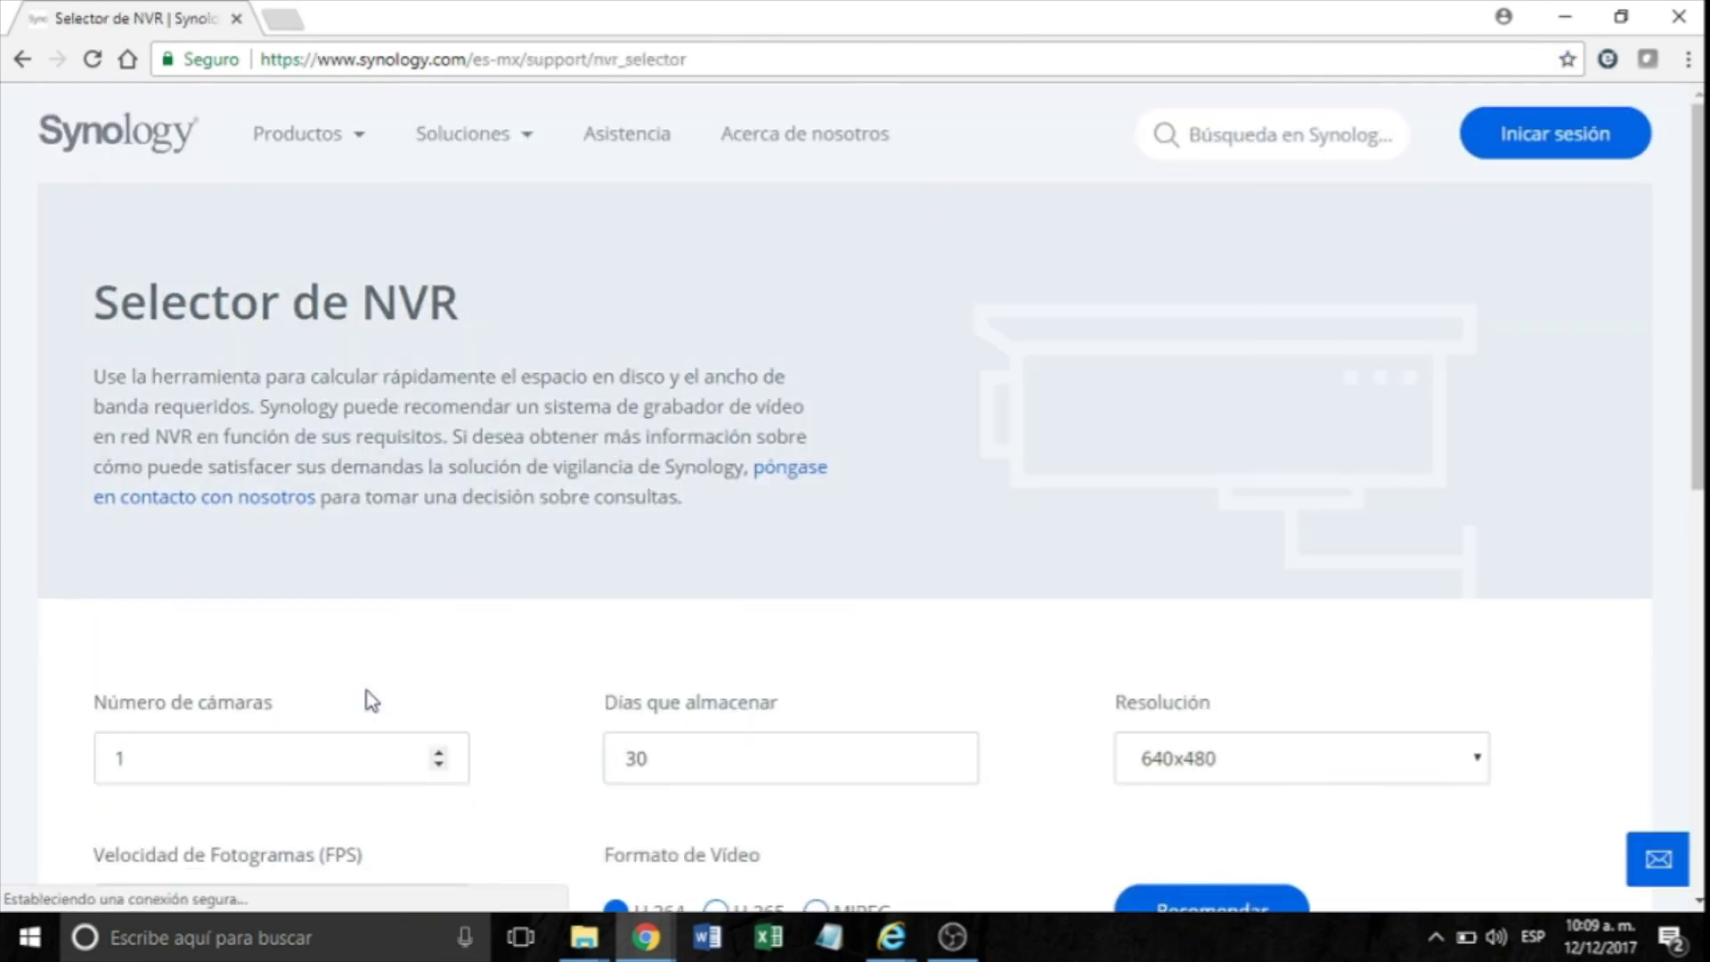
scroll(263, 434, "down", 4)
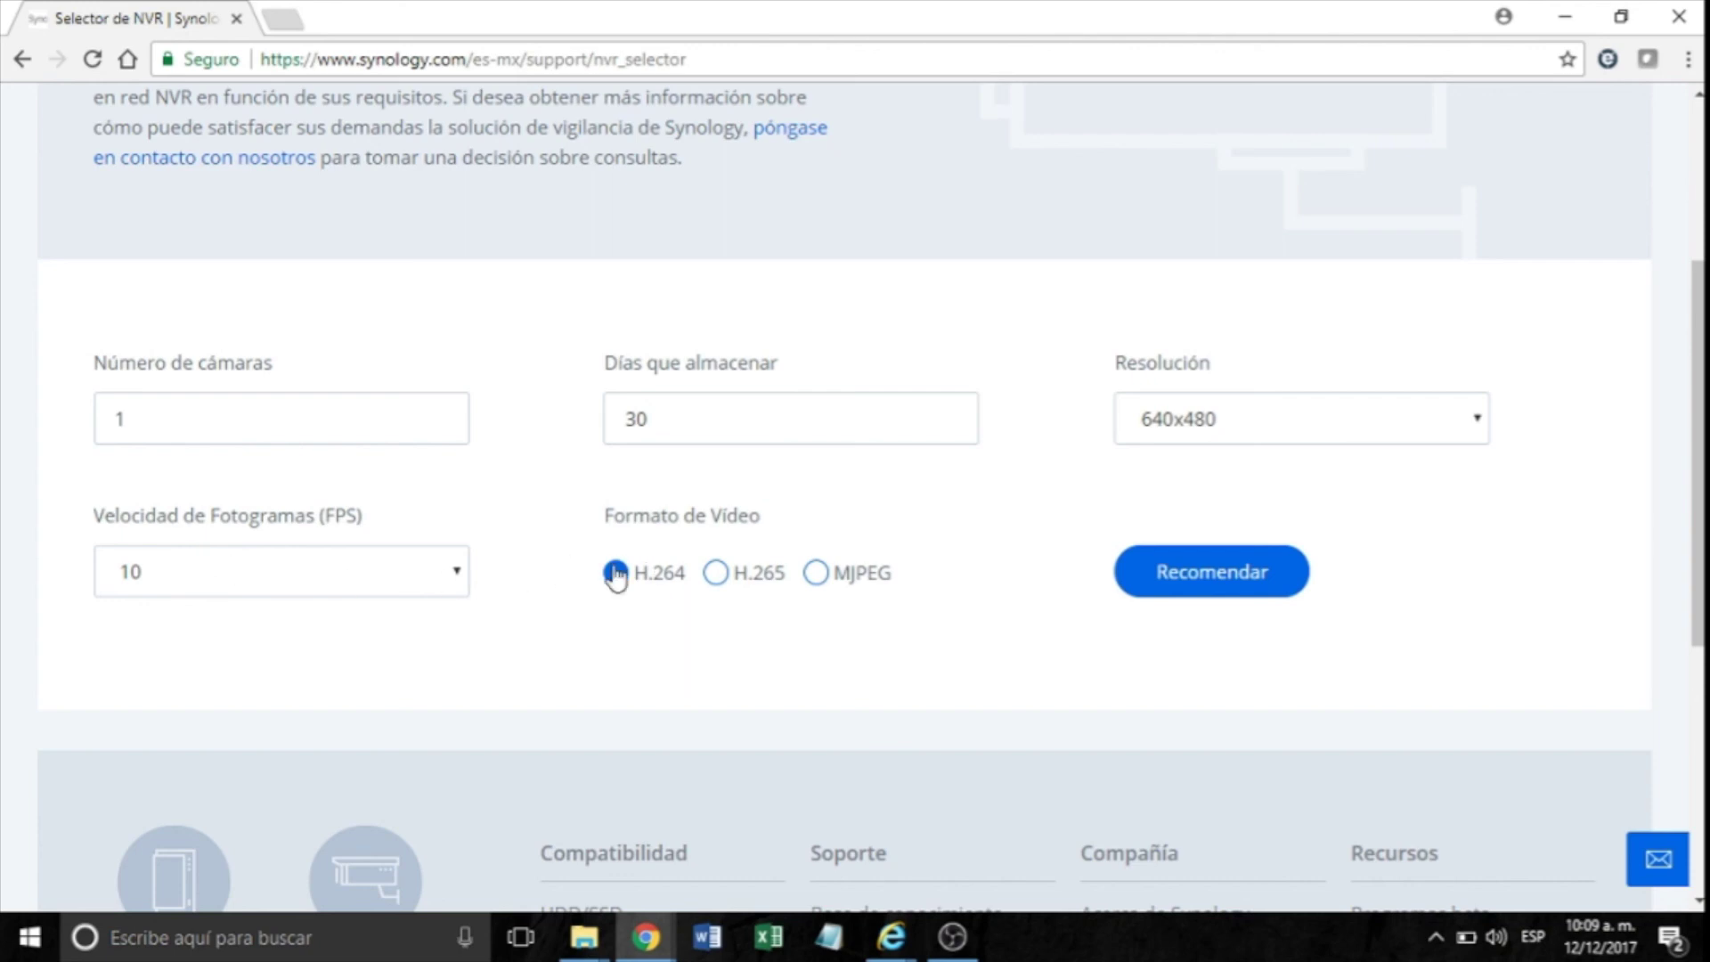
left_click(1216, 583)
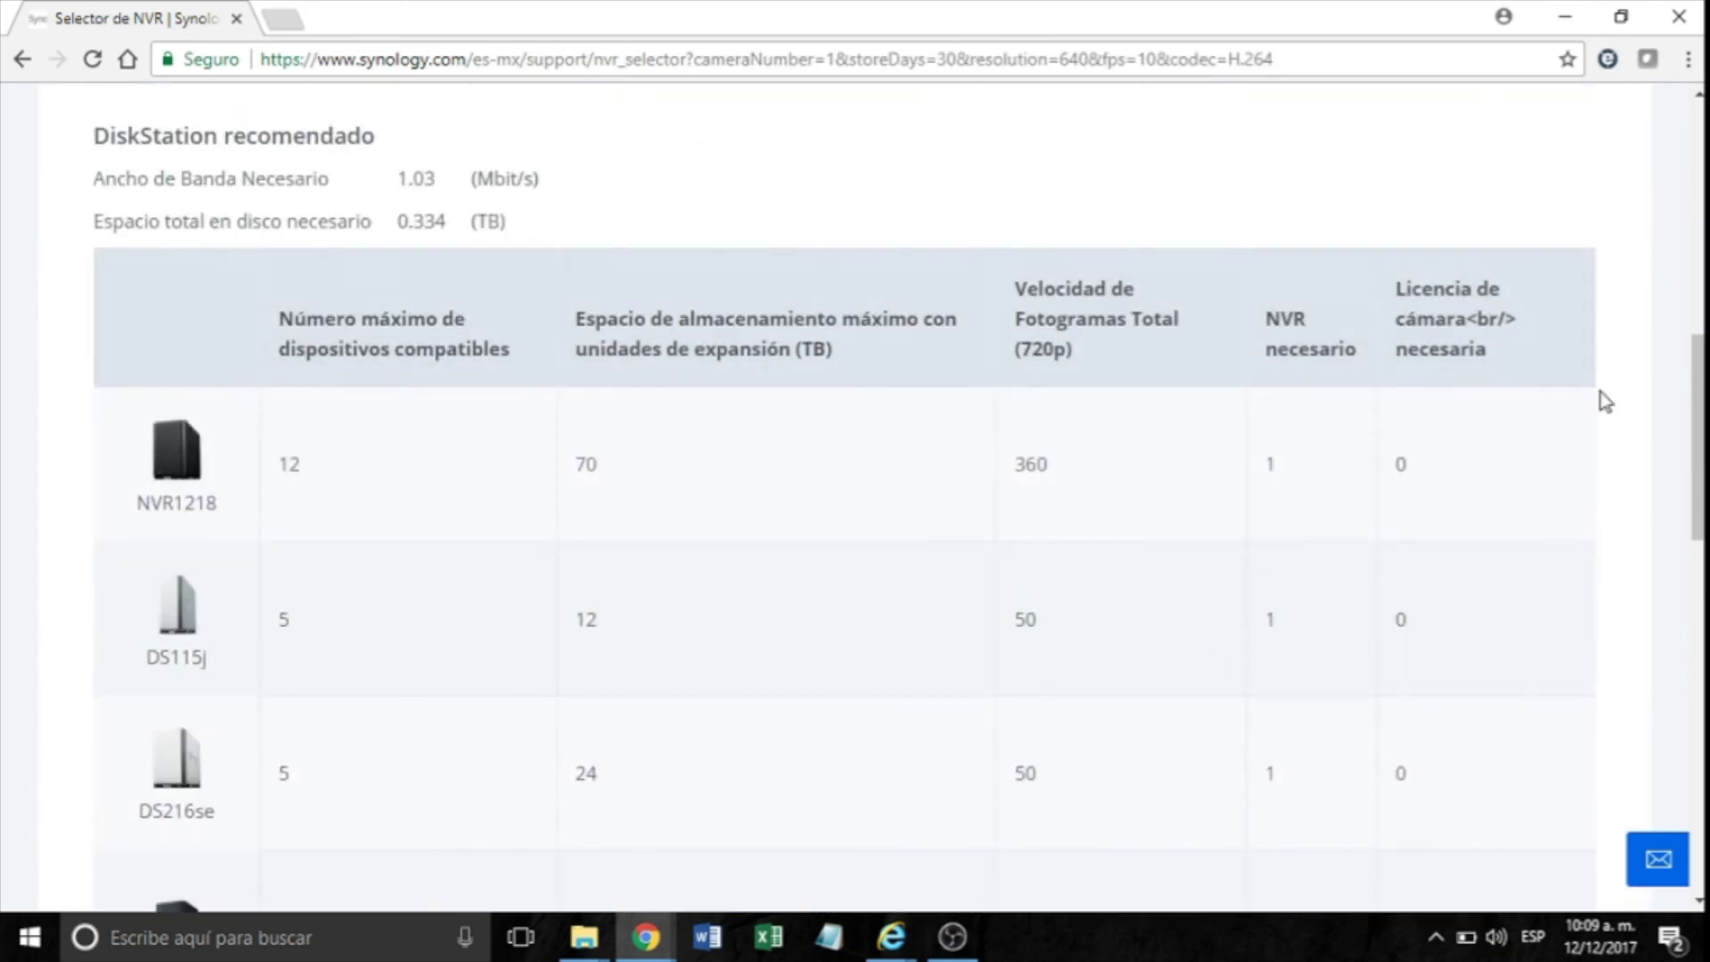
left_click_drag(1700, 437, 1700, 392)
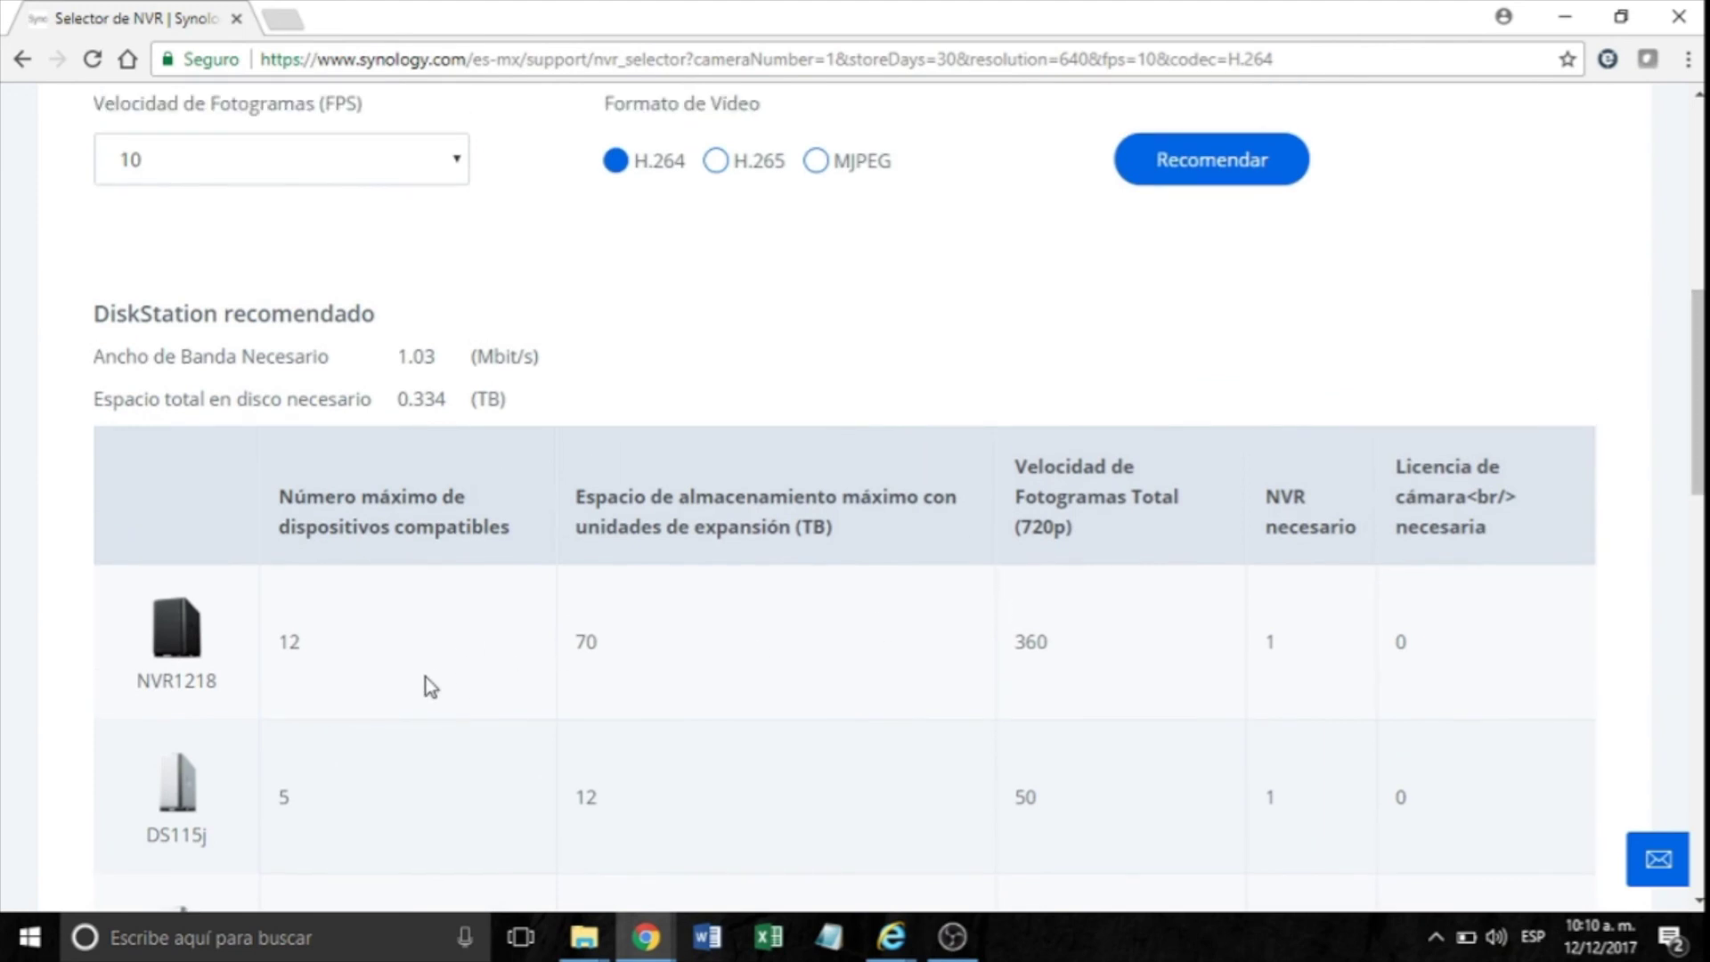